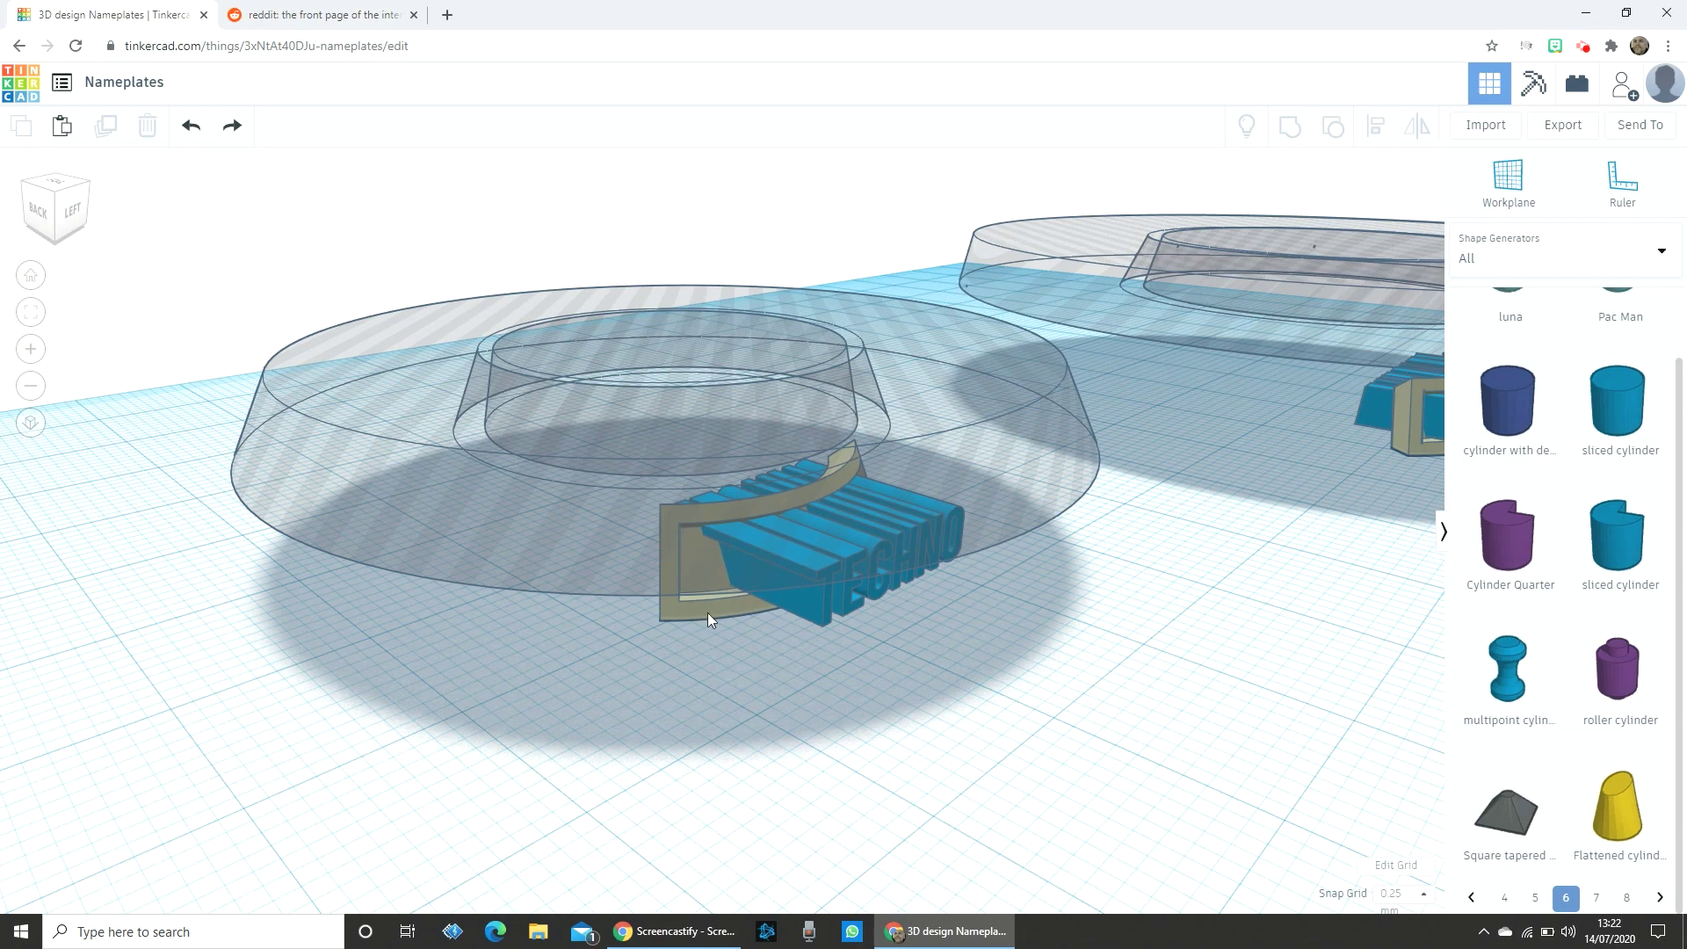
Replace the wording of the TECHNO text shape with "Mickey M".
right_click_drag(708, 613, 641, 786)
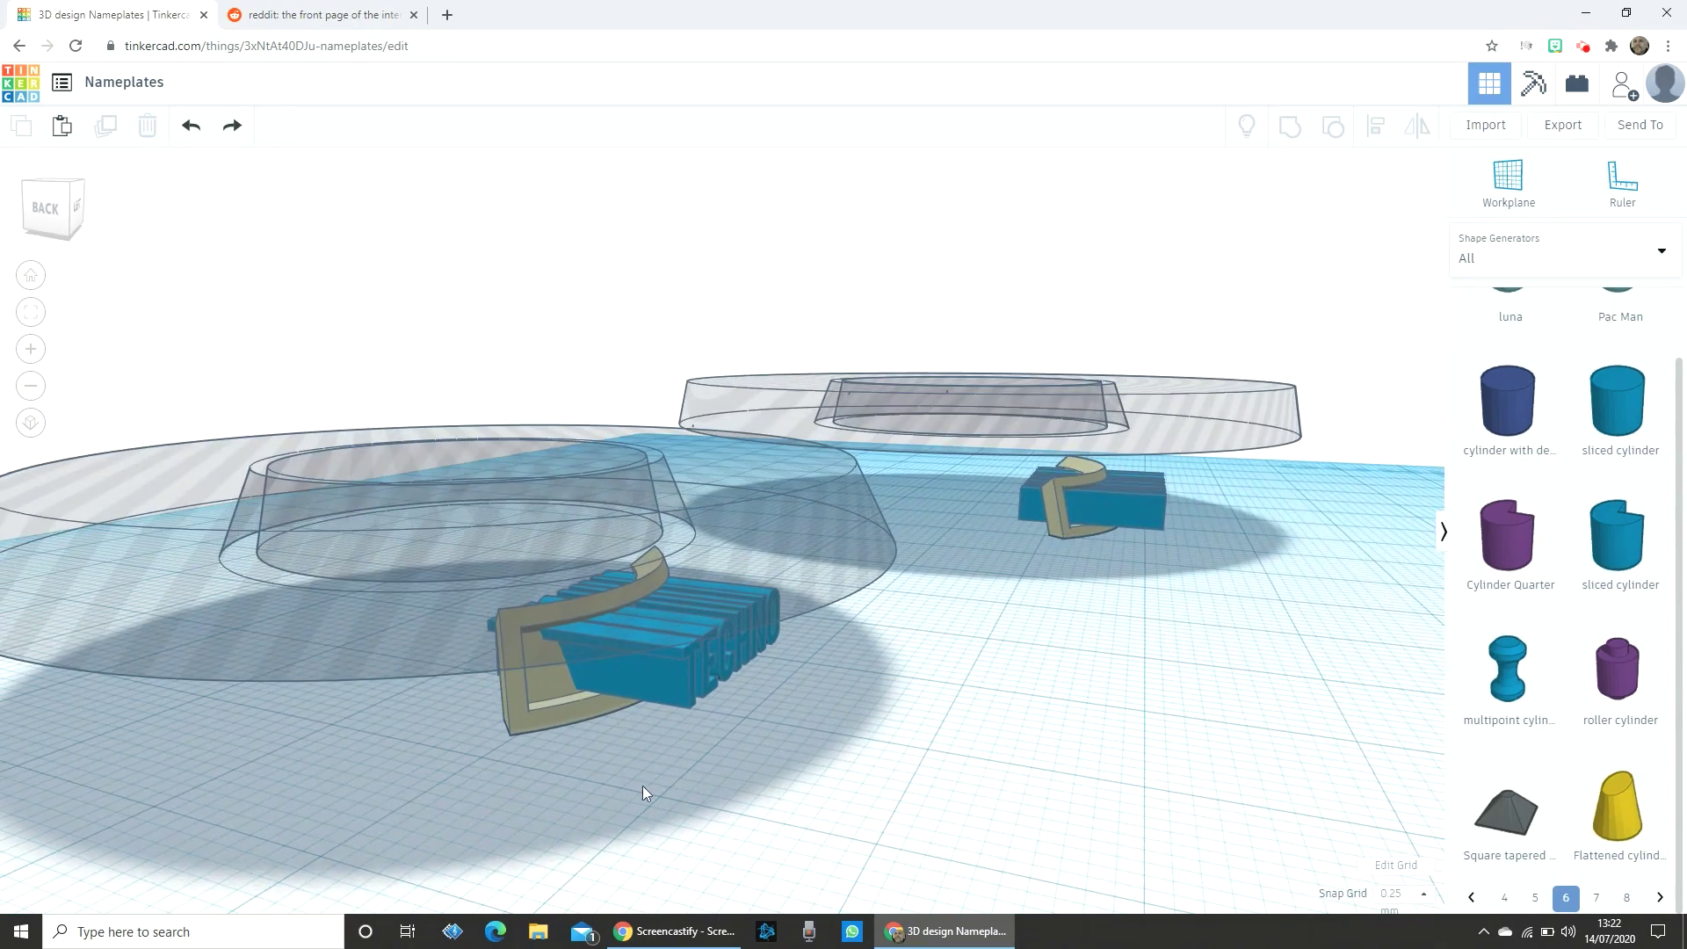
middle_click_drag(543, 733, 835, 685)
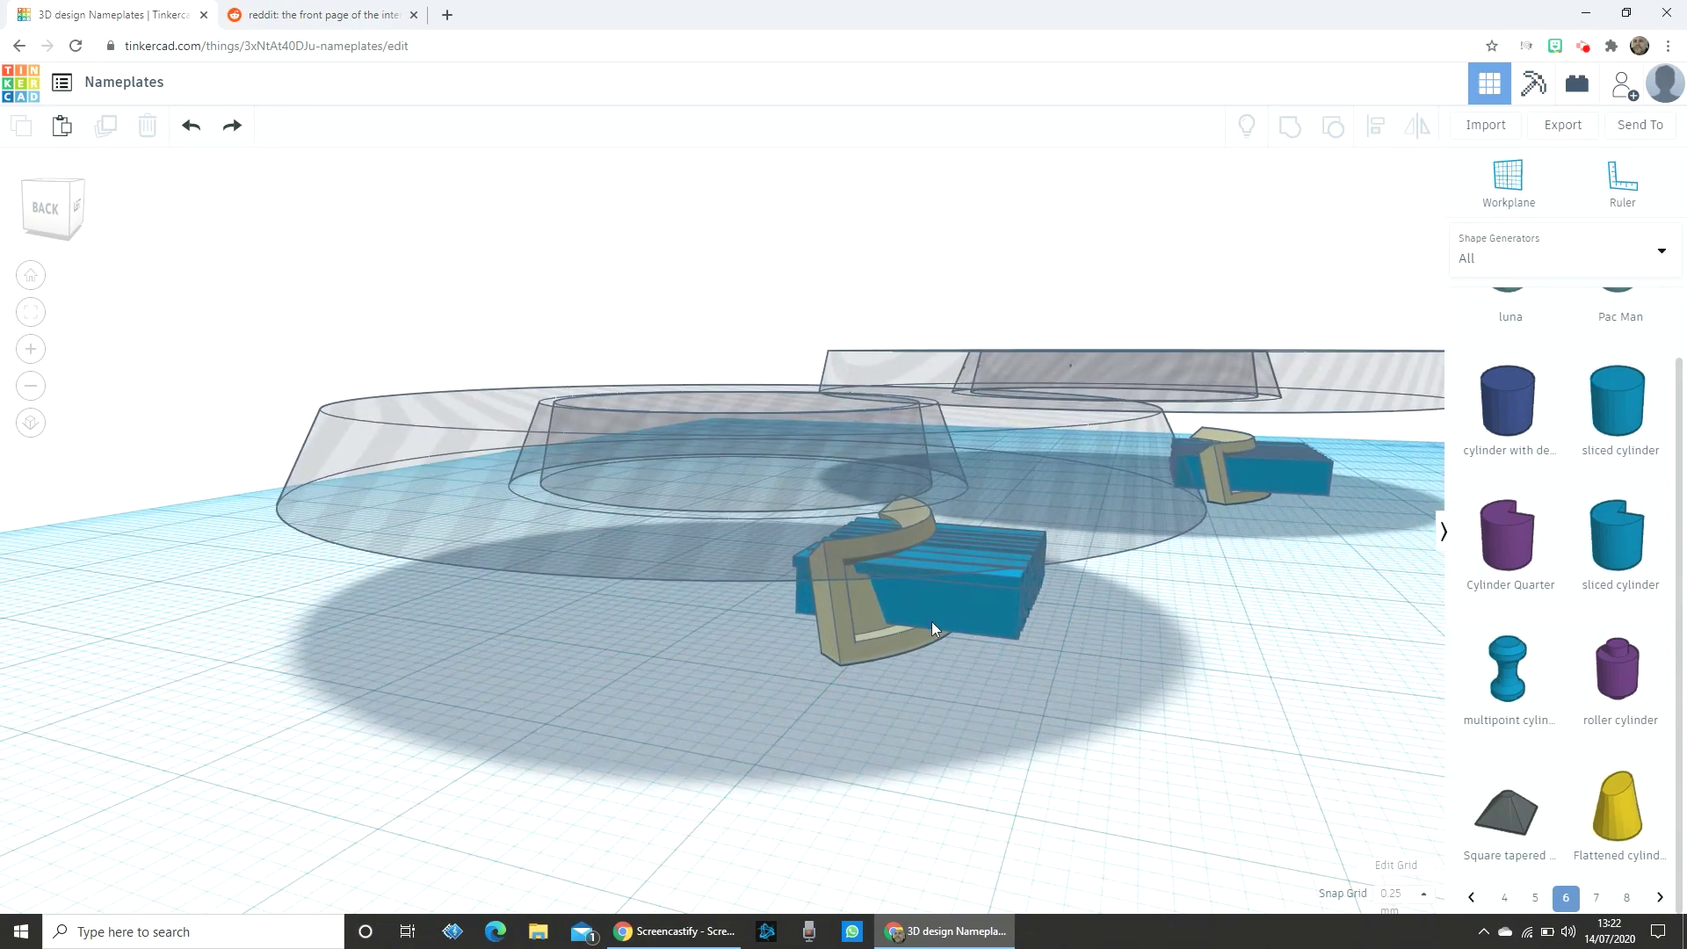
right_click_drag(932, 620, 808, 503)
right_click_drag(1141, 650, 677, 622)
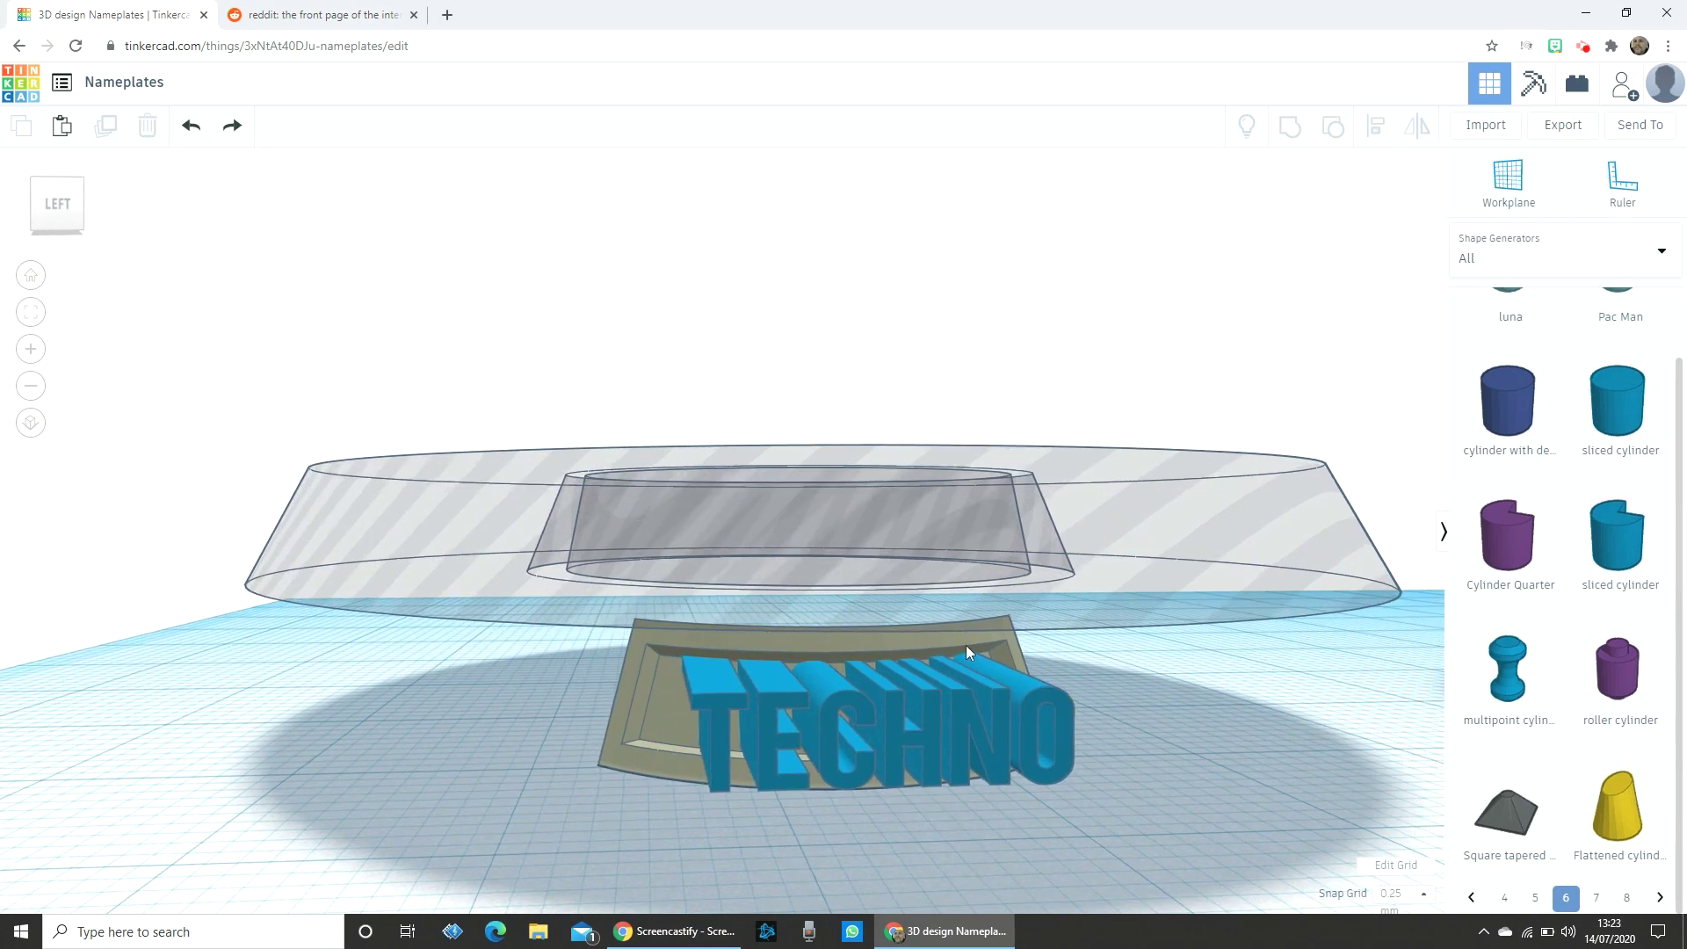
right_click_drag(958, 646, 914, 636)
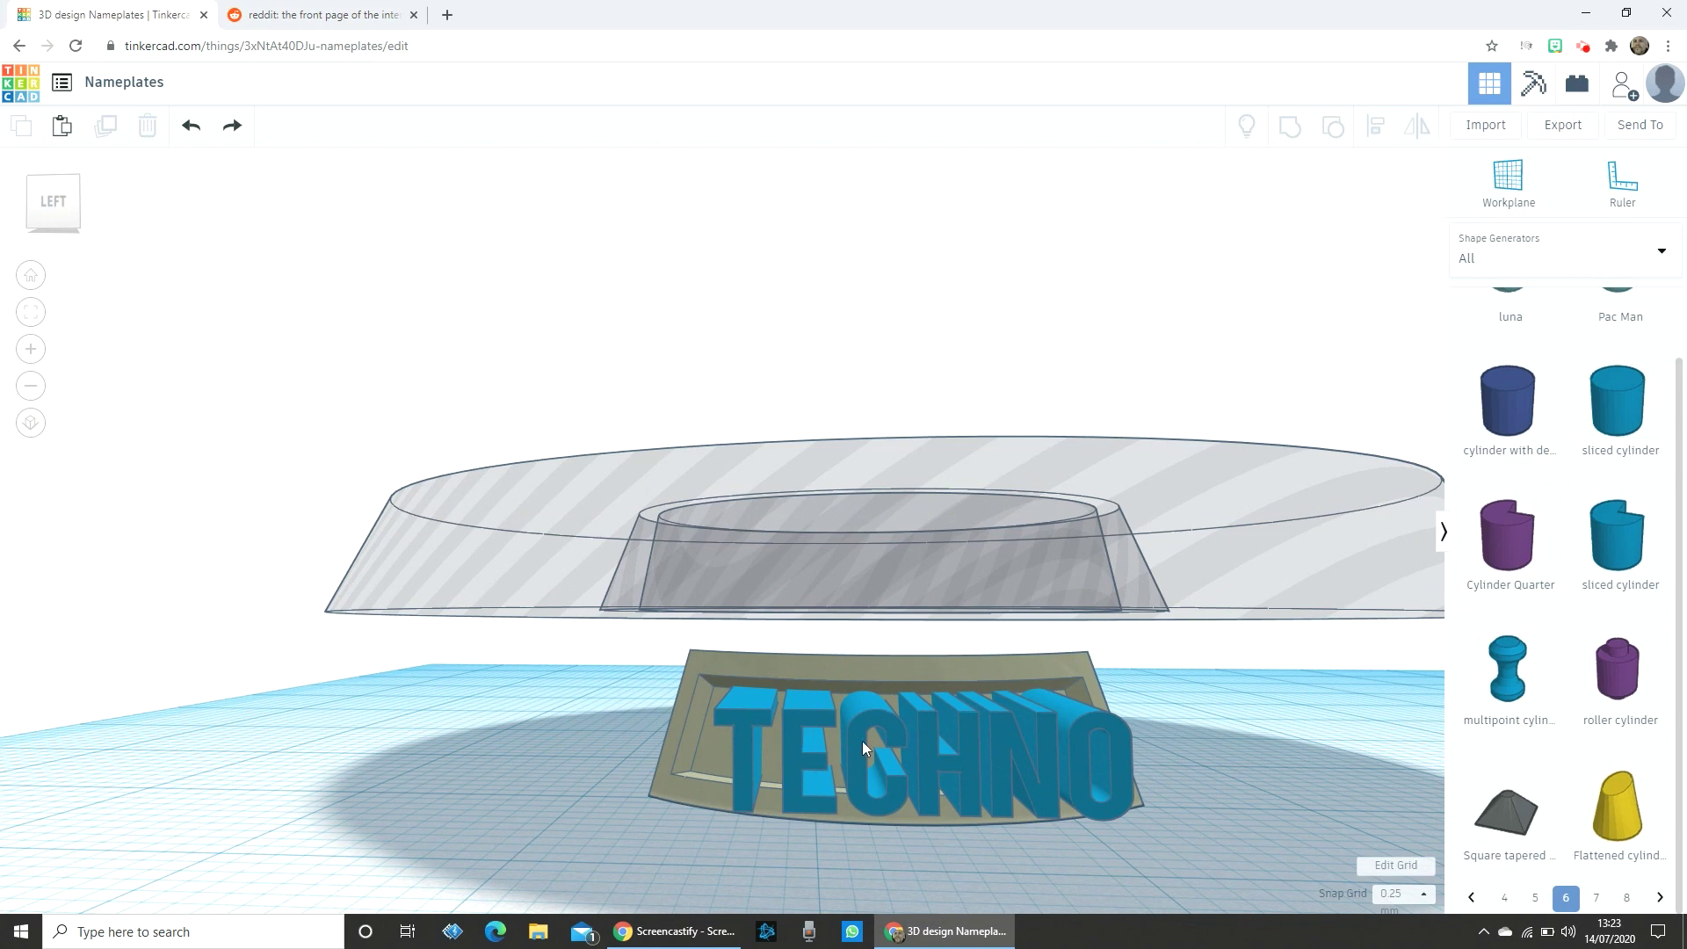
right_click_drag(862, 741, 898, 659)
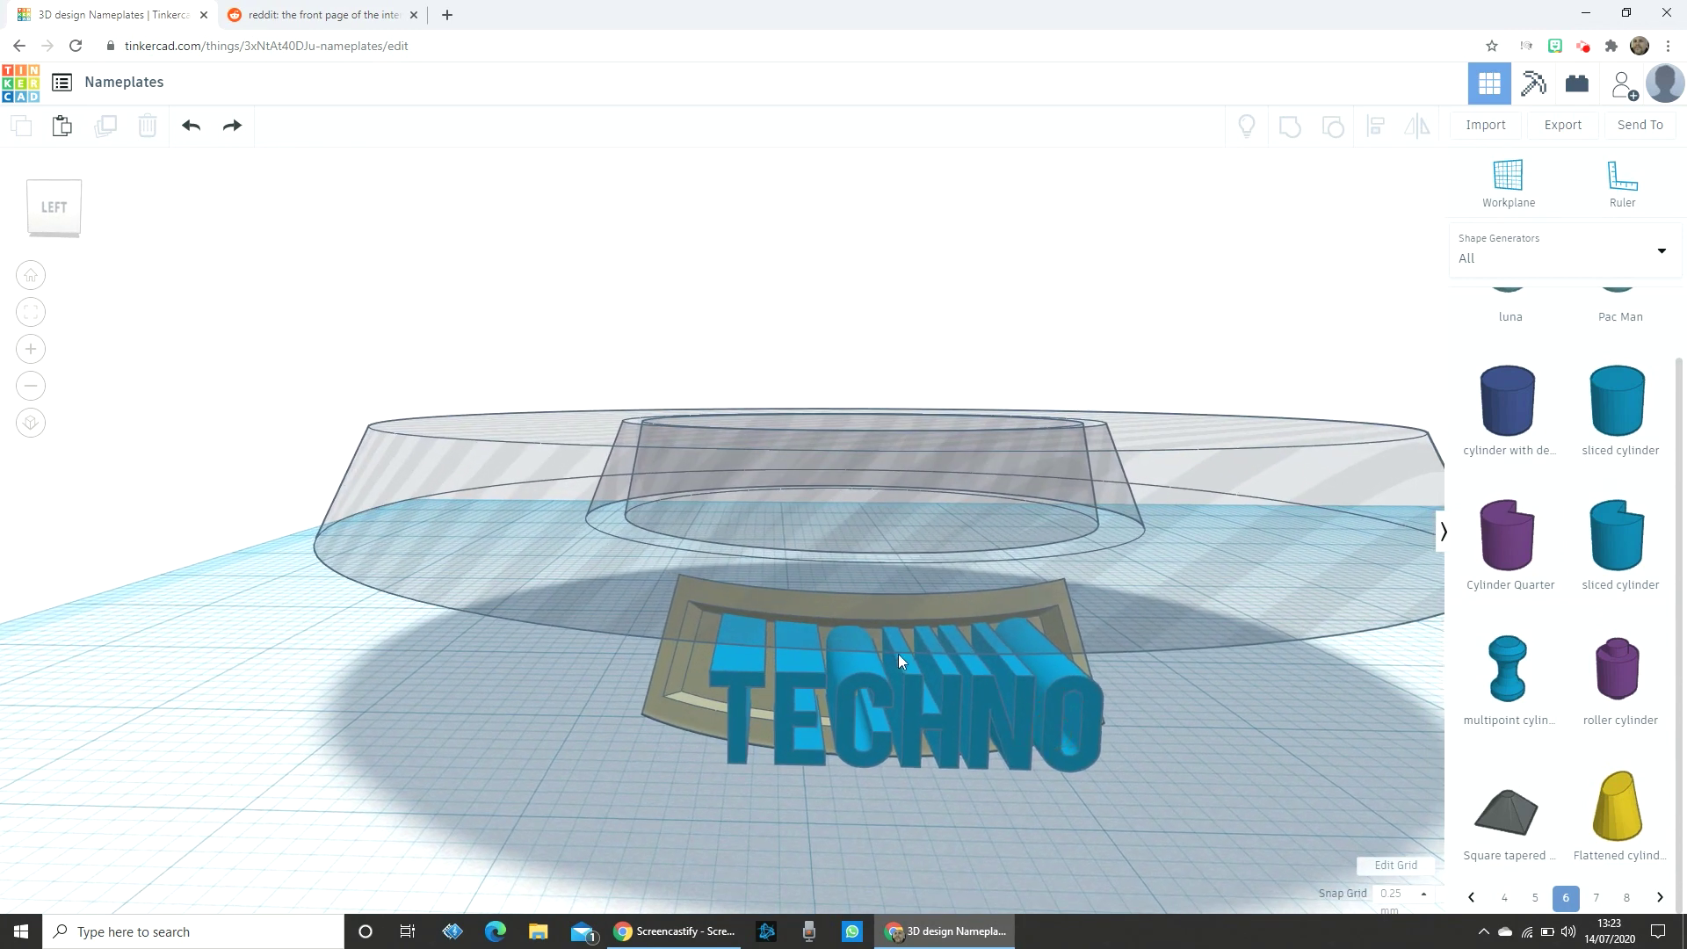
left_click(846, 699)
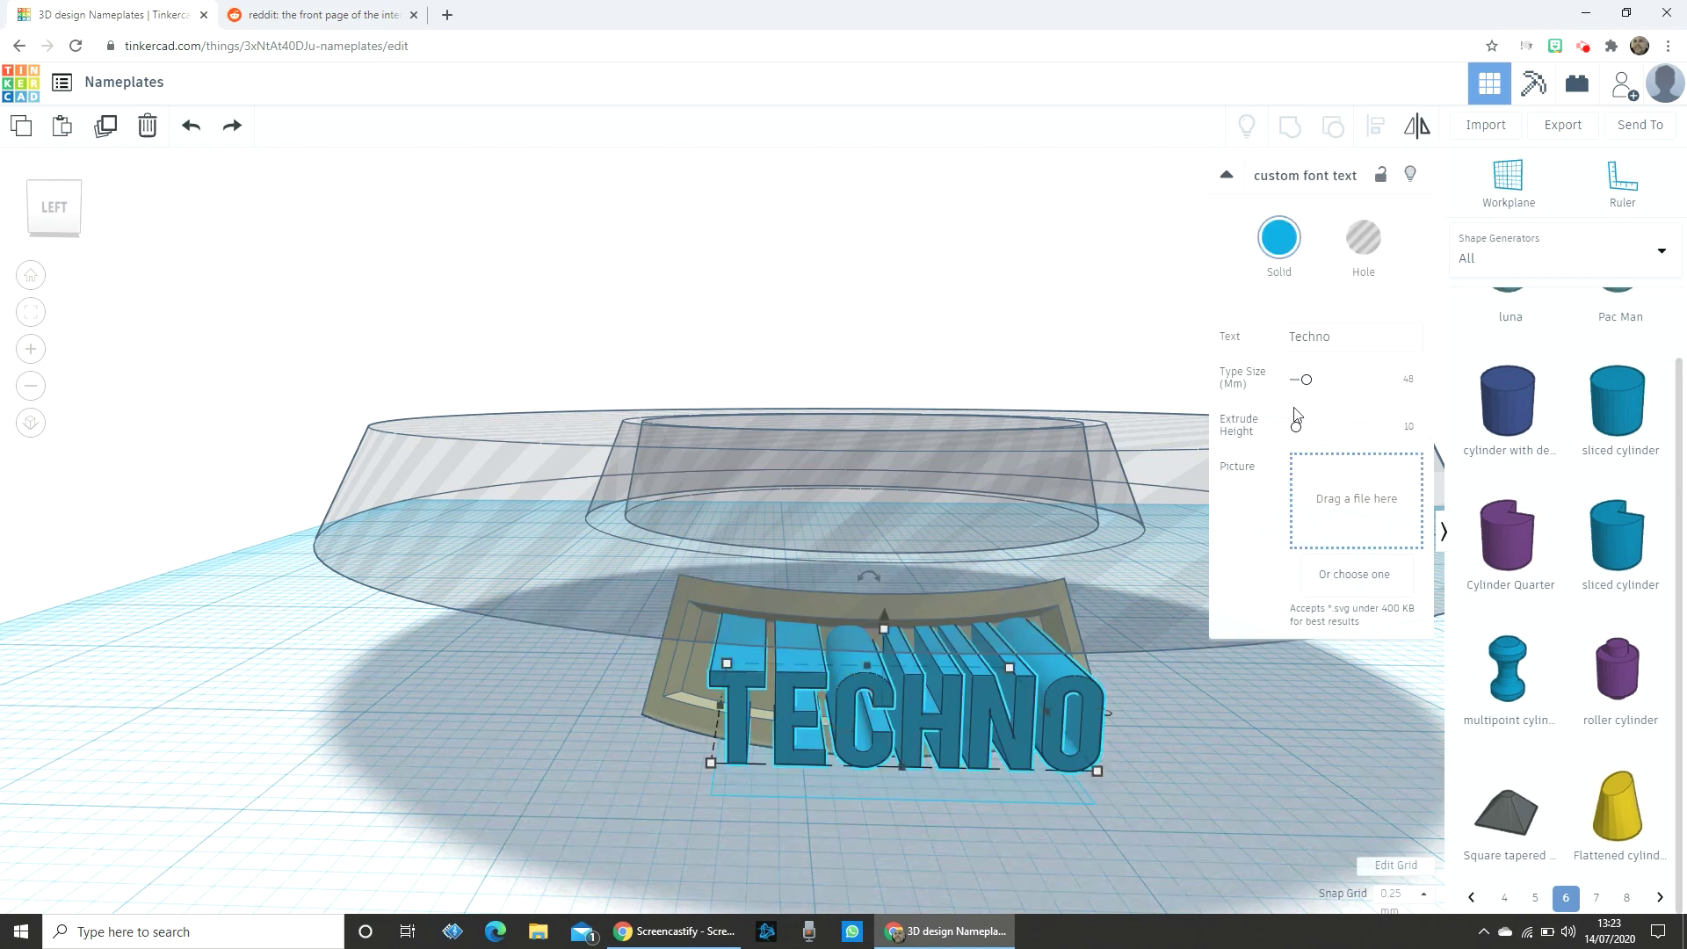
double_click(1342, 343)
left_click(1270, 355)
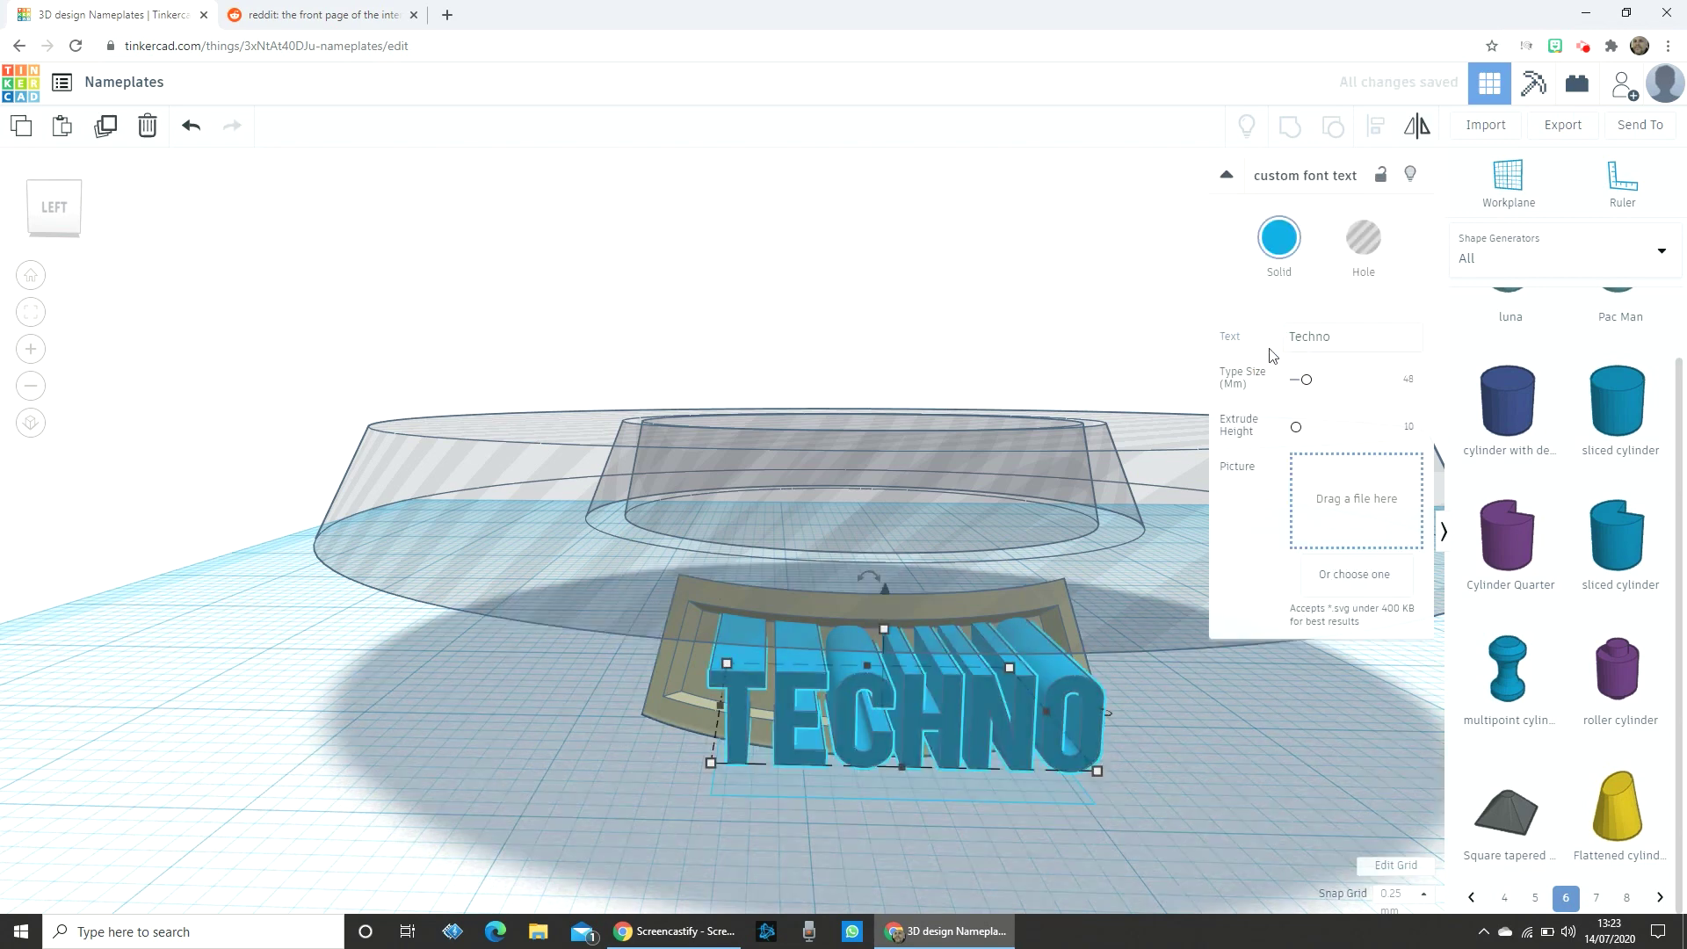
left_click(1344, 336)
key("BackSpace")
key("BackSpace")
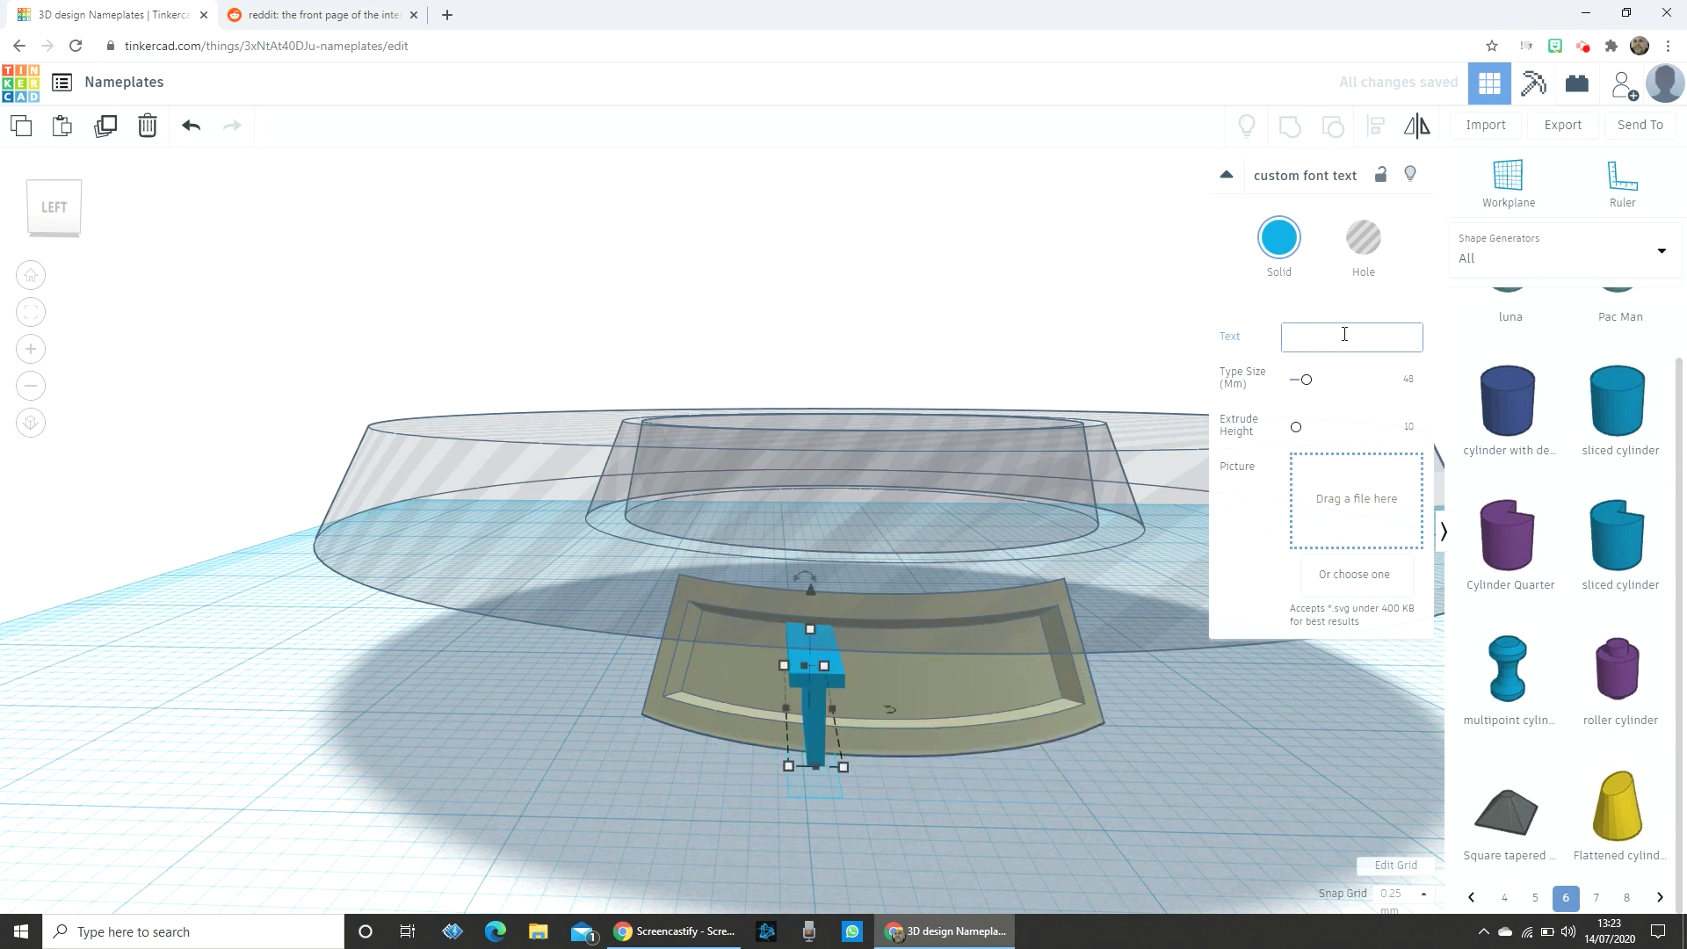
type("Mickey M")
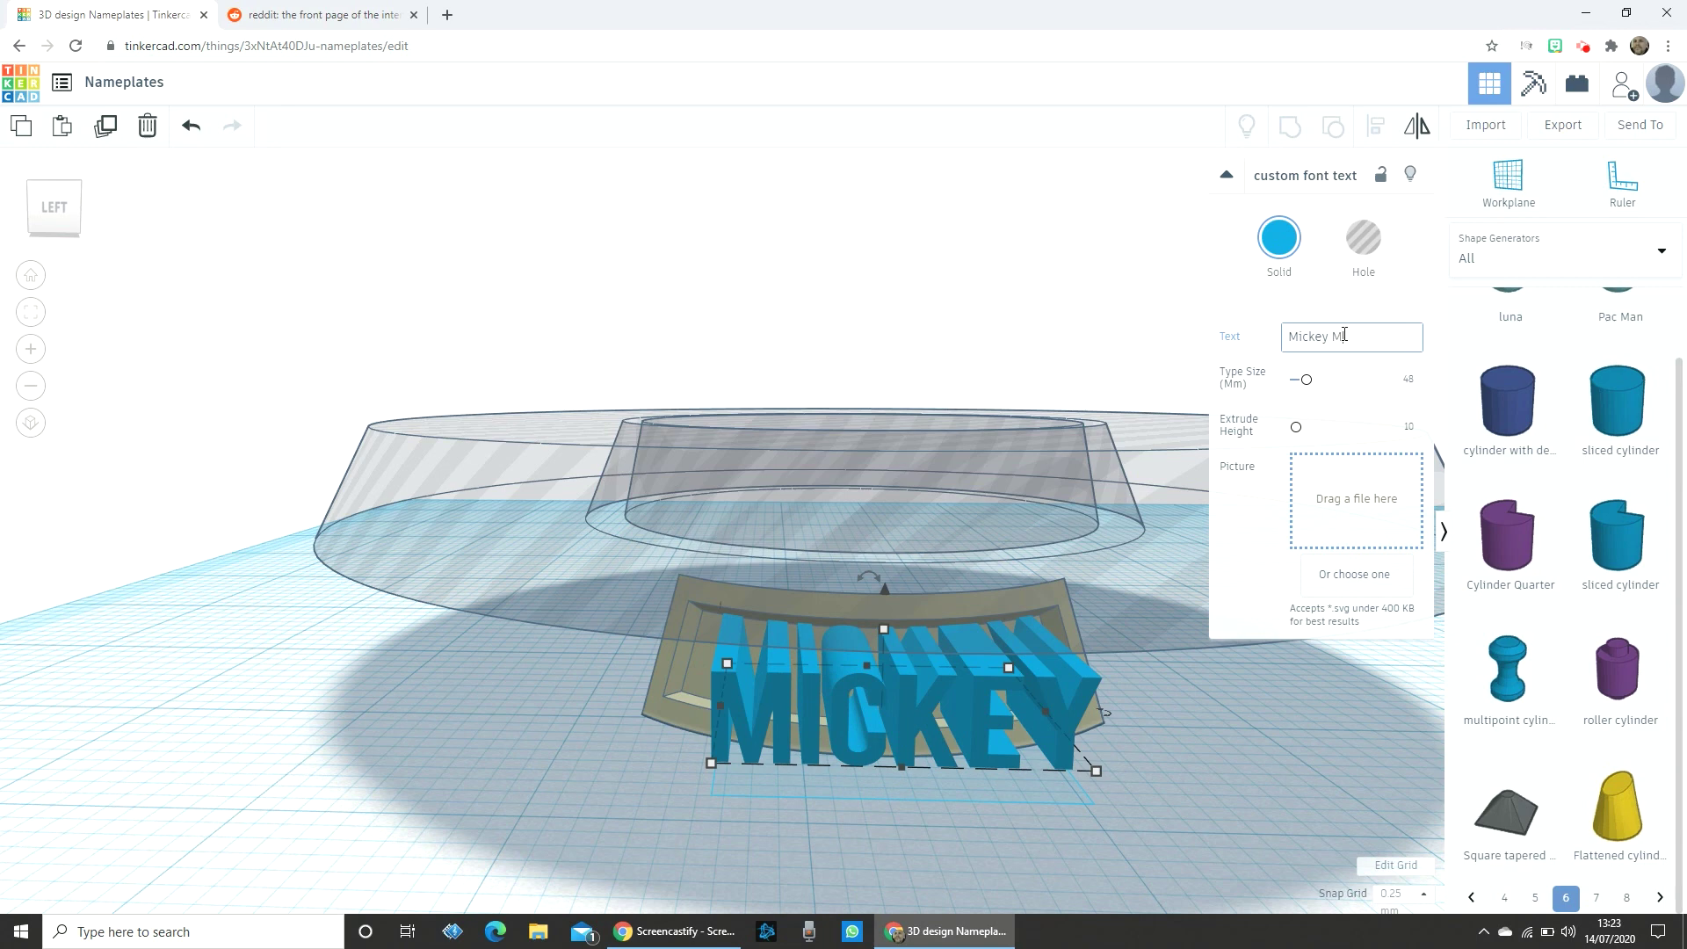
left_click(927, 805)
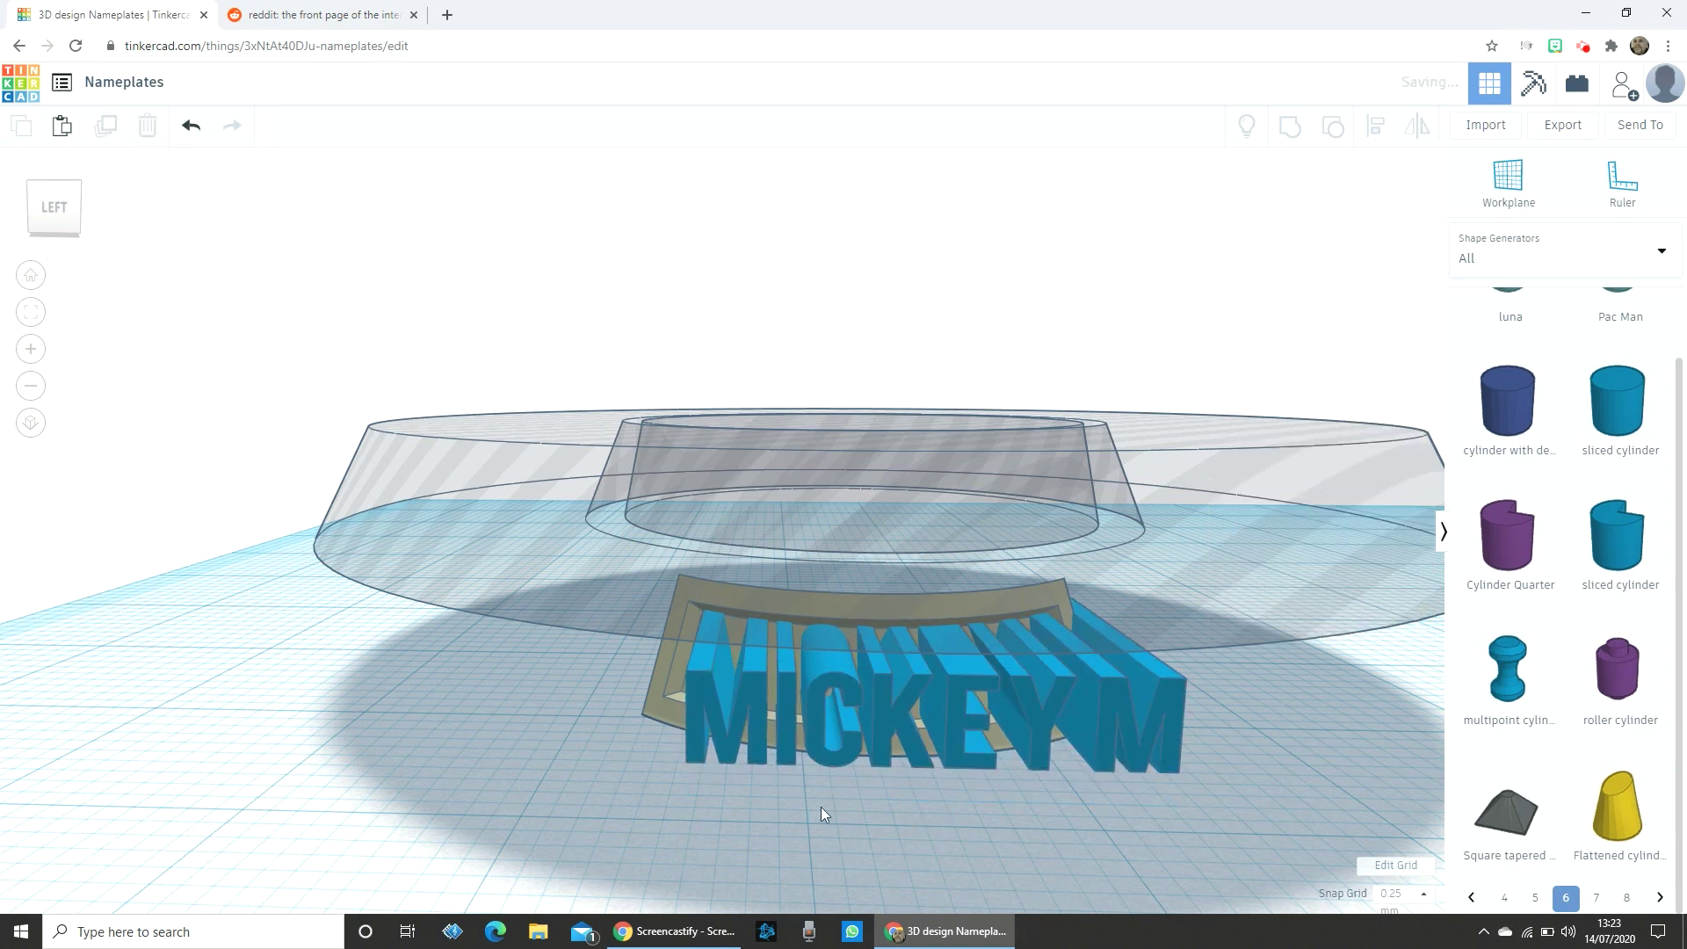
Reposition the MICKEY M text so it sits centred across the curved nameplate frame.
left_click(1153, 728)
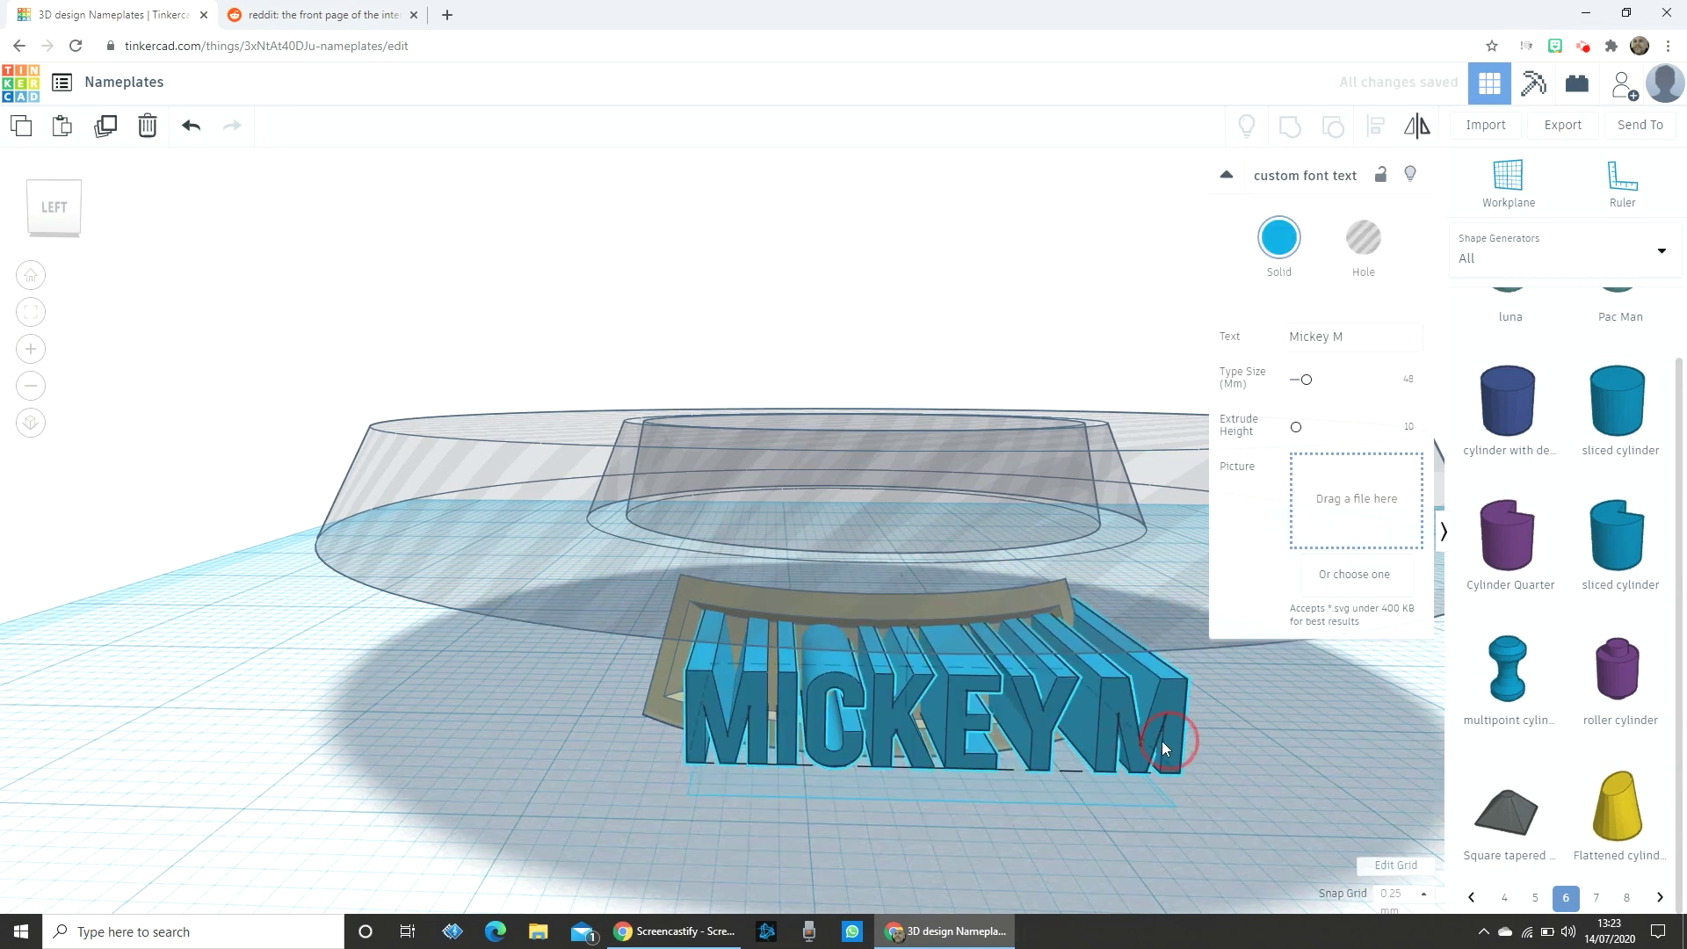
left_click_drag(1147, 726, 1084, 747)
right_click_drag(693, 746, 572, 726)
left_click_drag(1231, 851, 1247, 840)
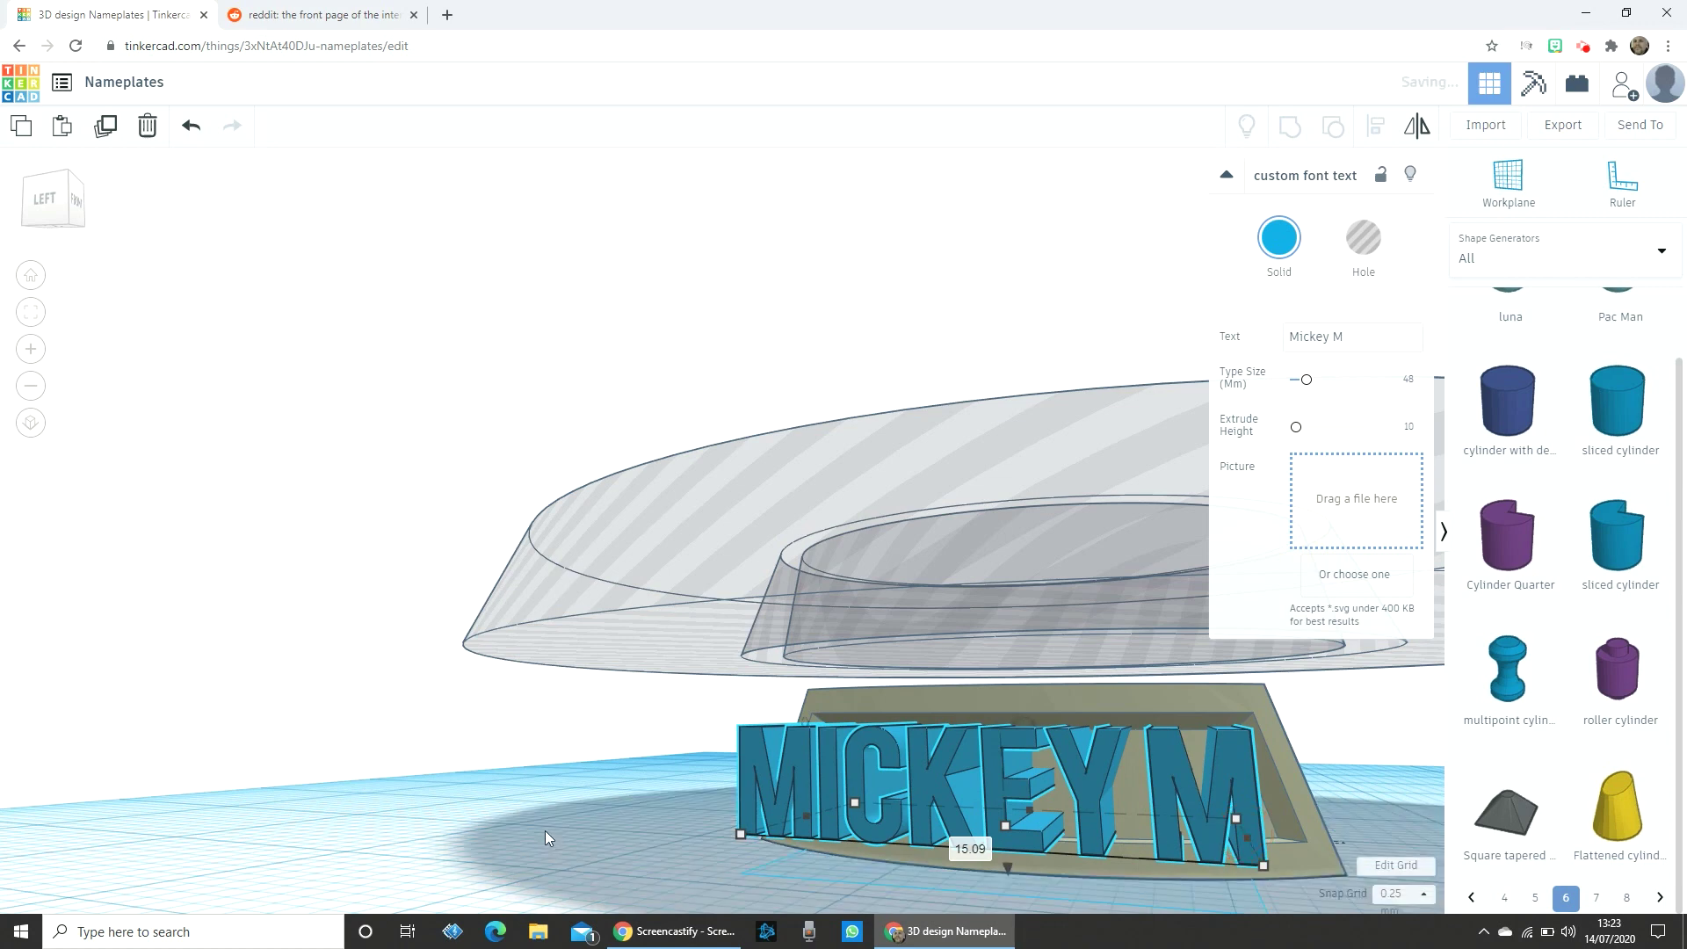
left_click(544, 777)
right_click_drag(543, 774, 649, 804)
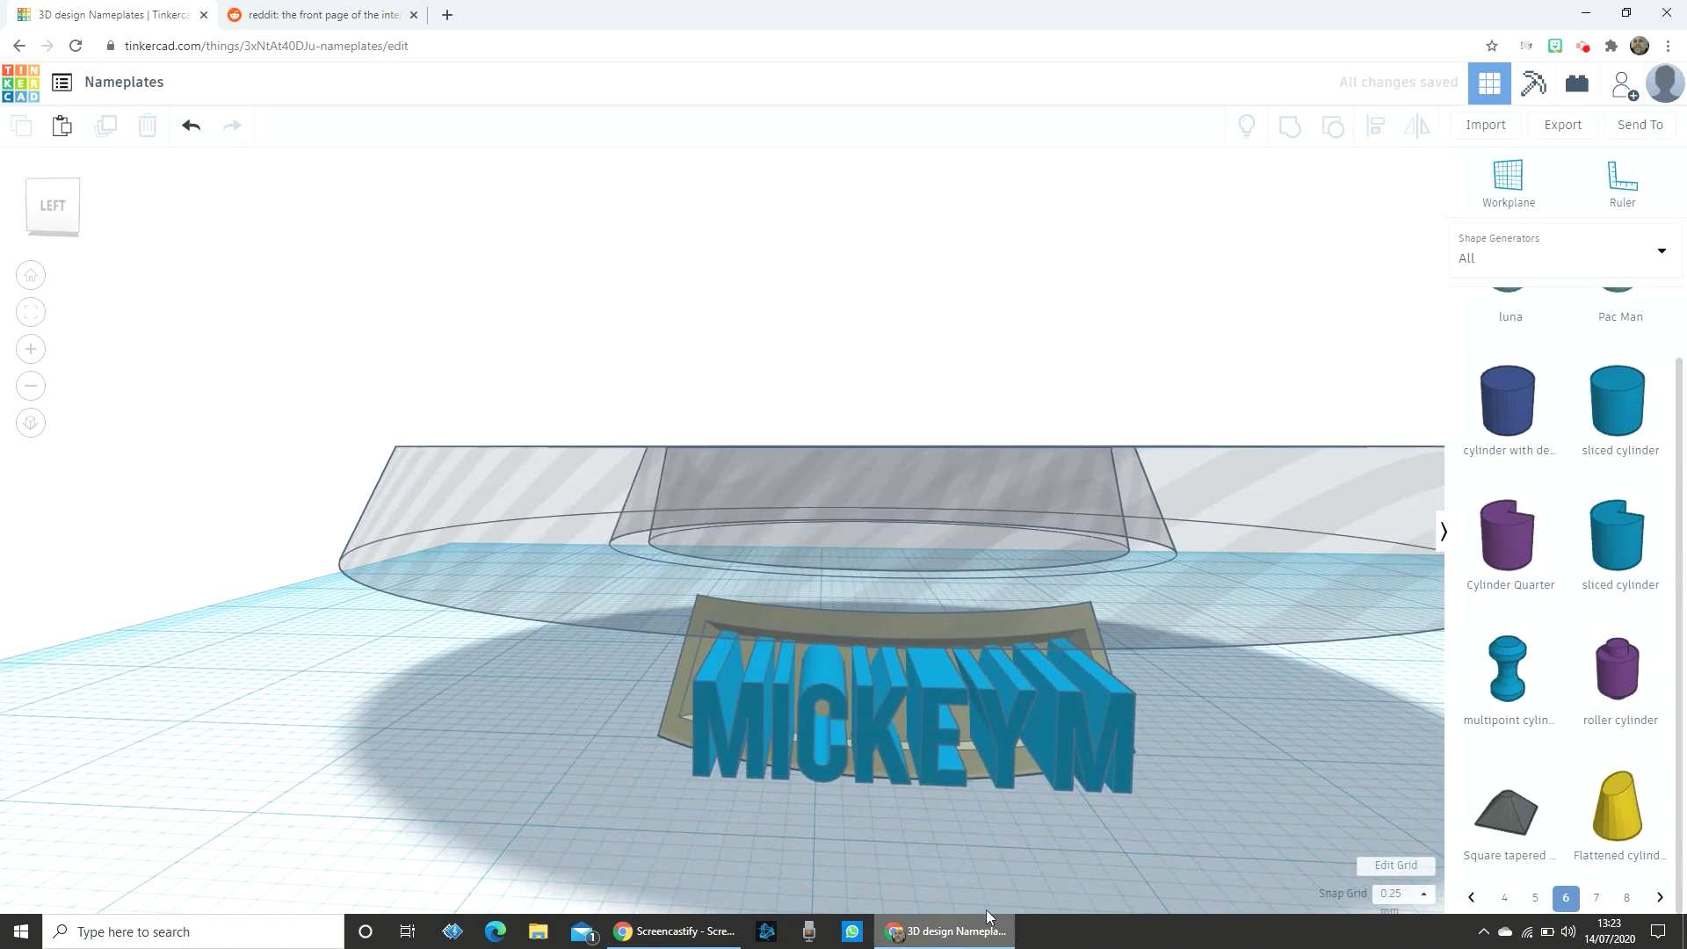
right_click_drag(463, 721, 685, 791)
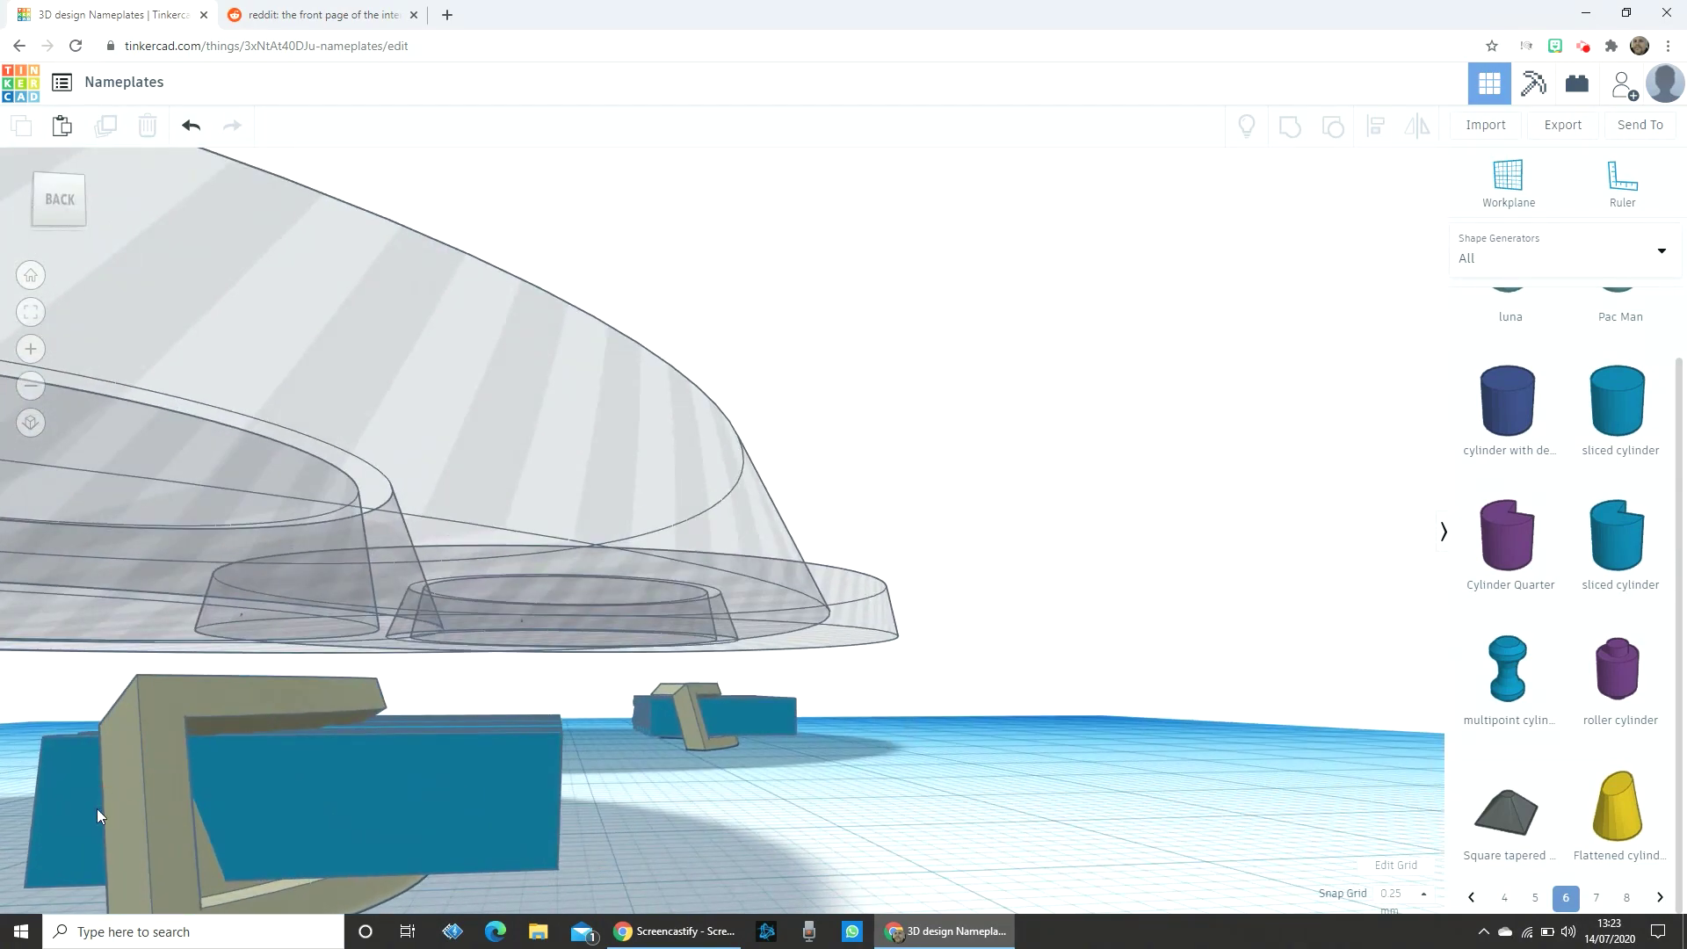
right_click_drag(97, 808, 167, 738)
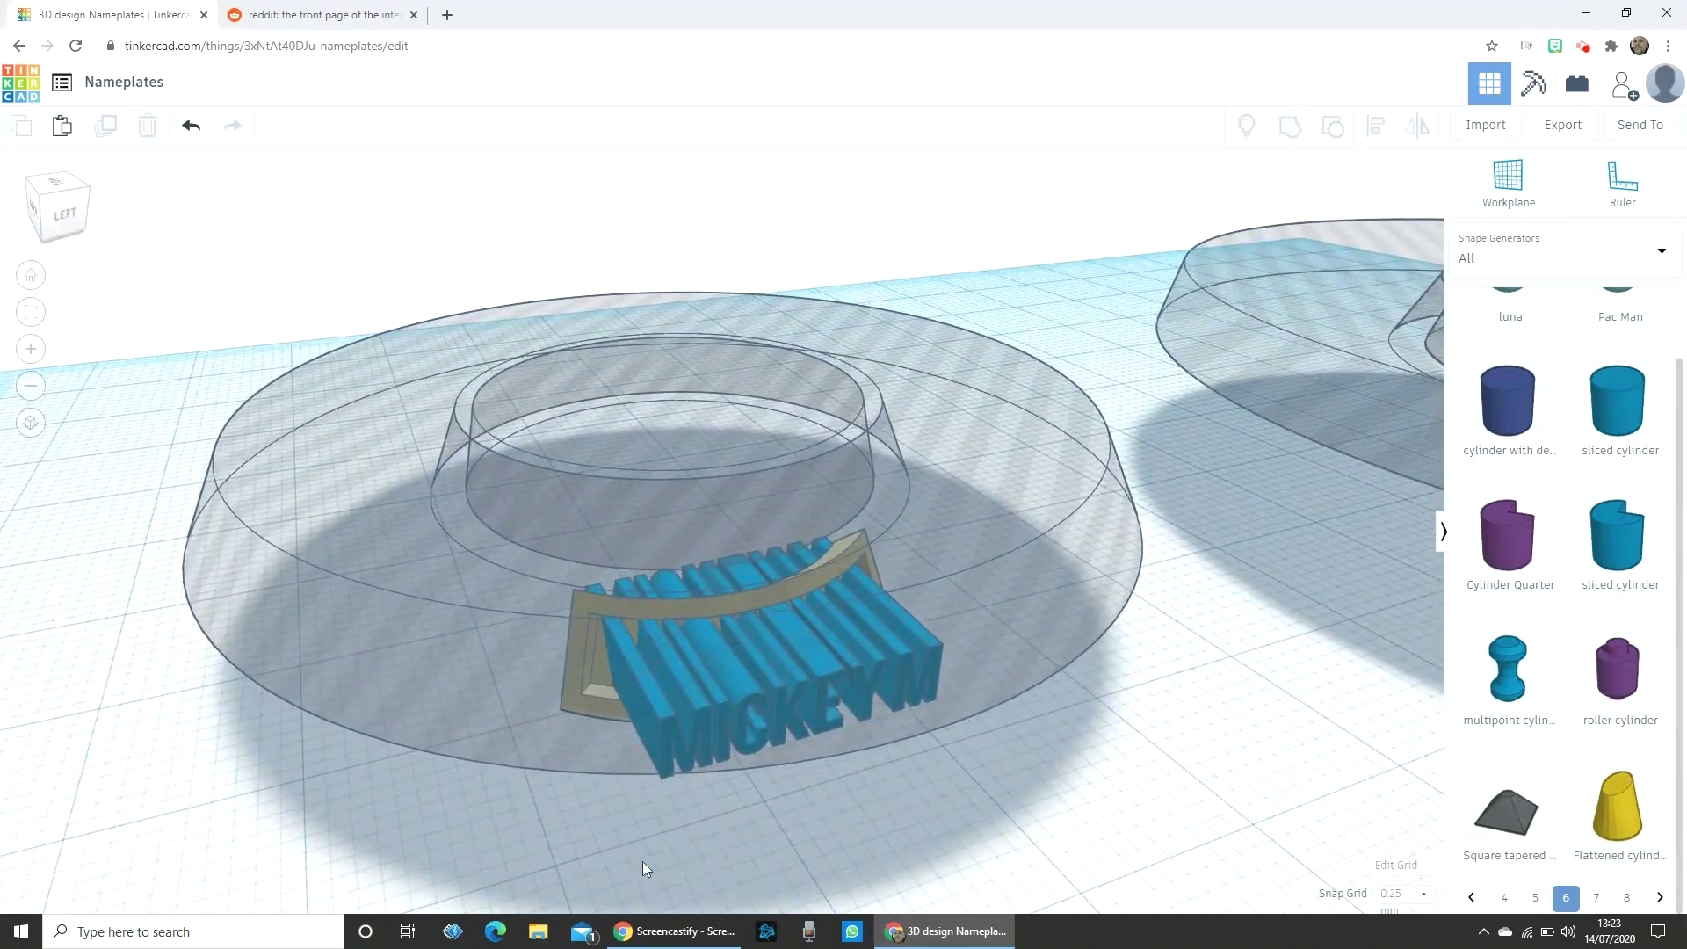
right_click_drag(644, 868, 910, 819)
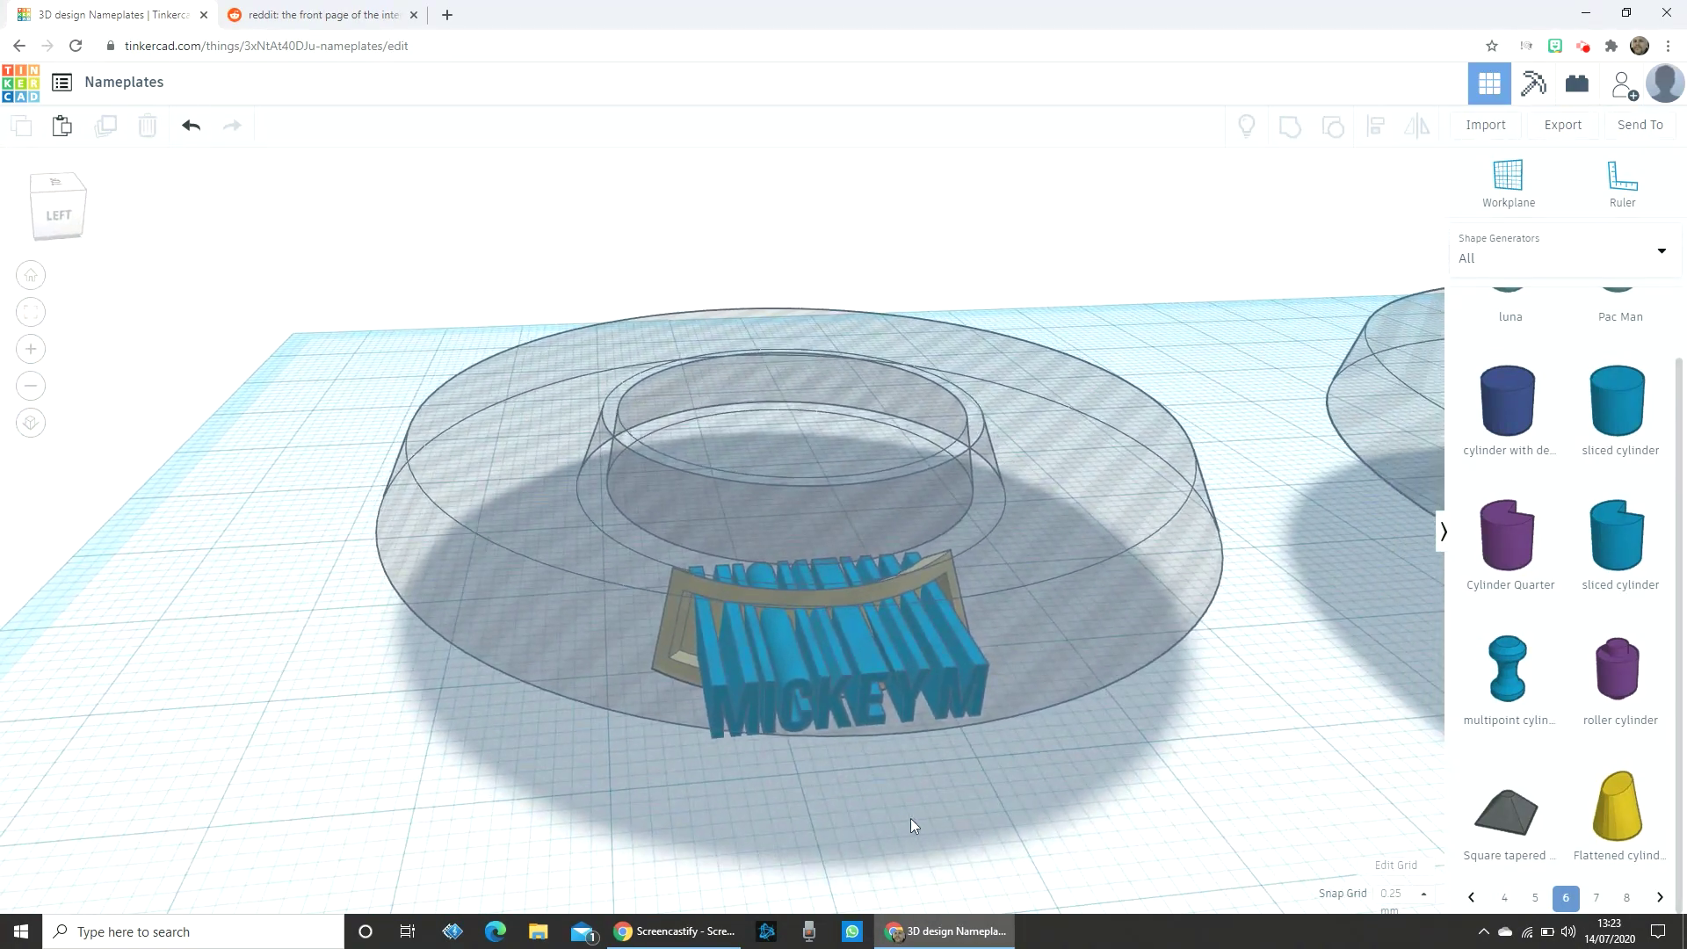
Duplicate the MICKEY M text, frame and ring-shaped hole together, and place the copy on the empty workplane in front of the original.
left_click_drag(817, 578, 754, 474)
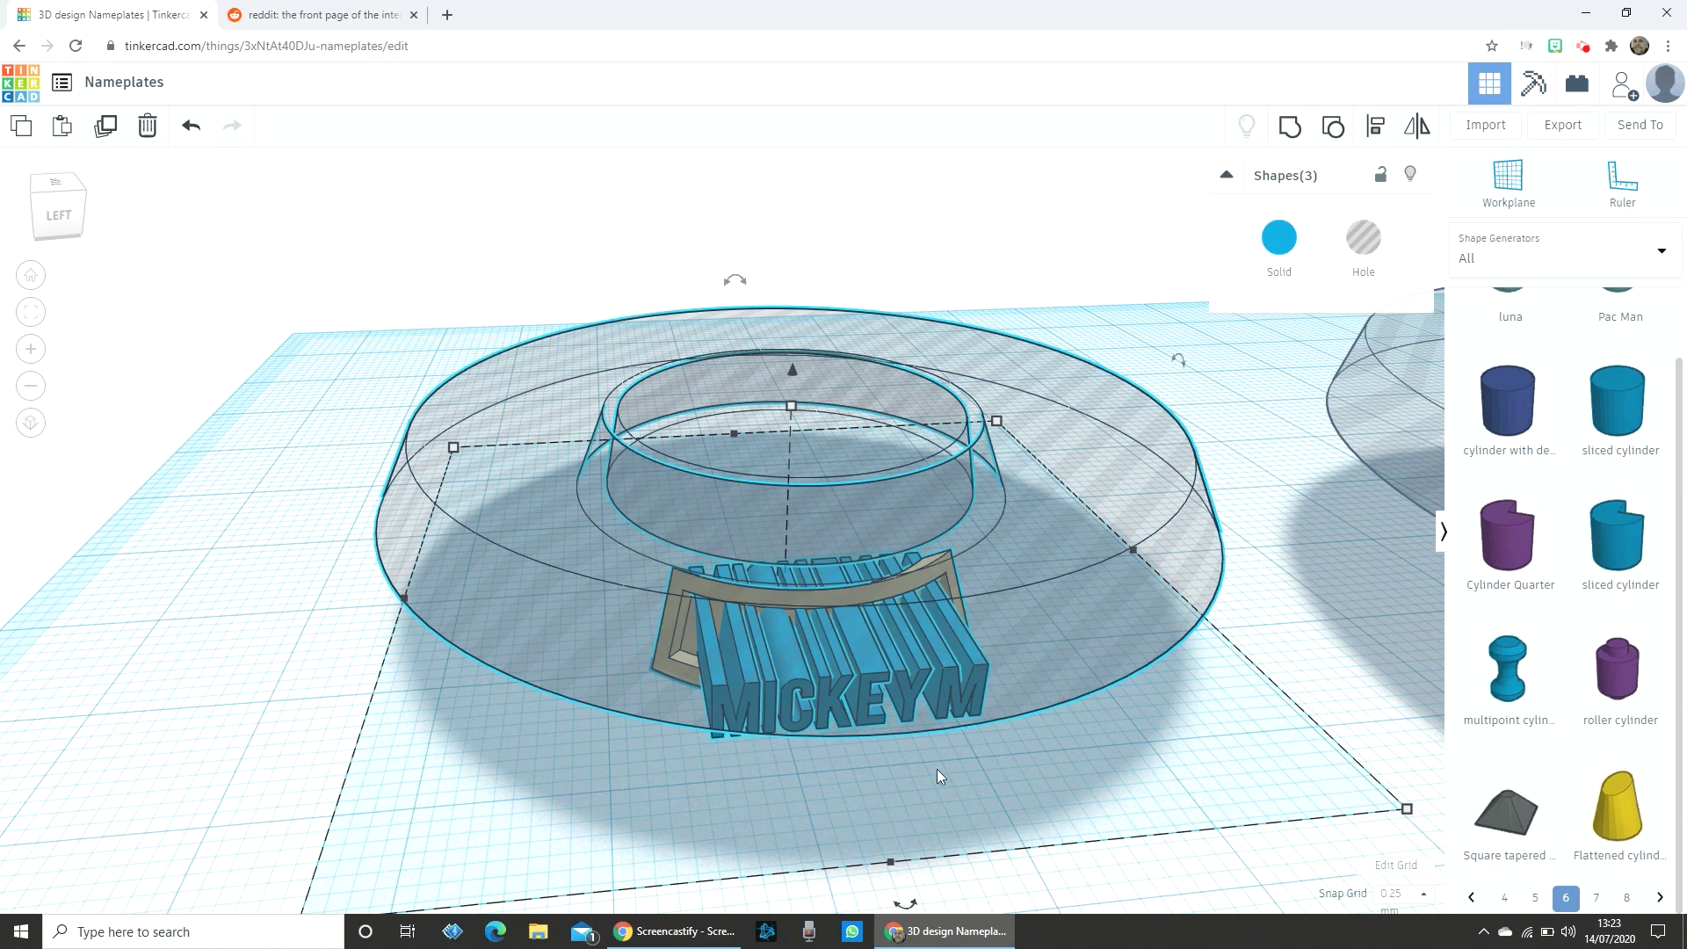
scroll(937, 772, "down", 3)
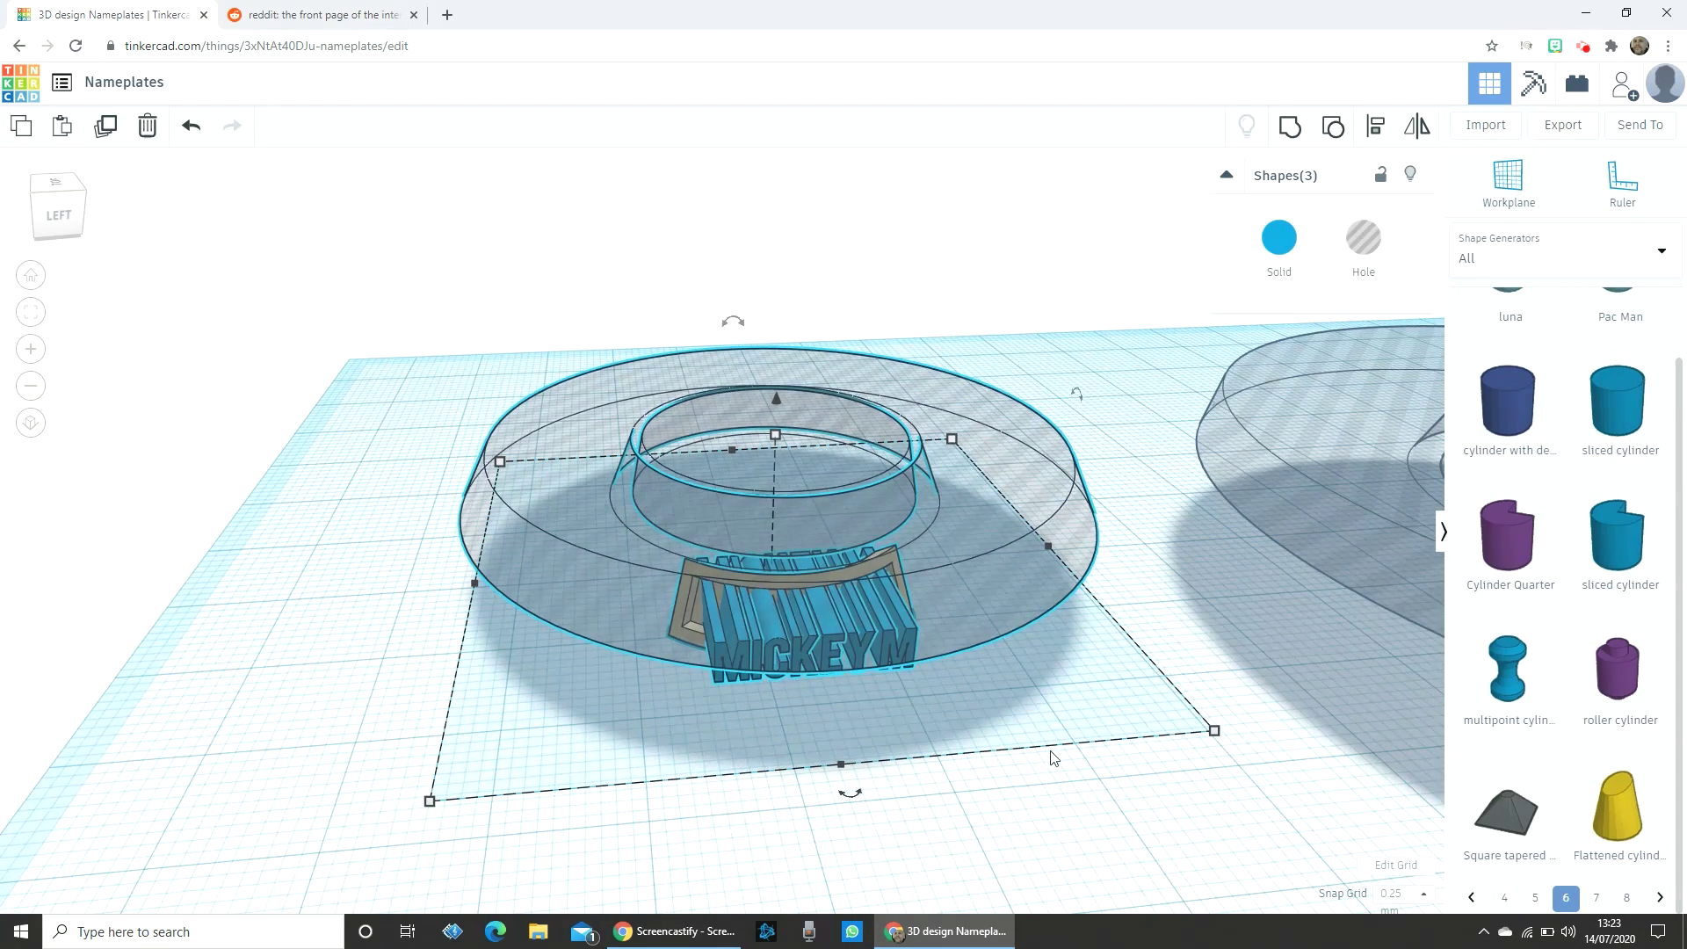
key("ctrl+v")
left_click_drag(1119, 473, 782, 836)
right_click_drag(782, 836, 608, 547)
left_click(706, 639)
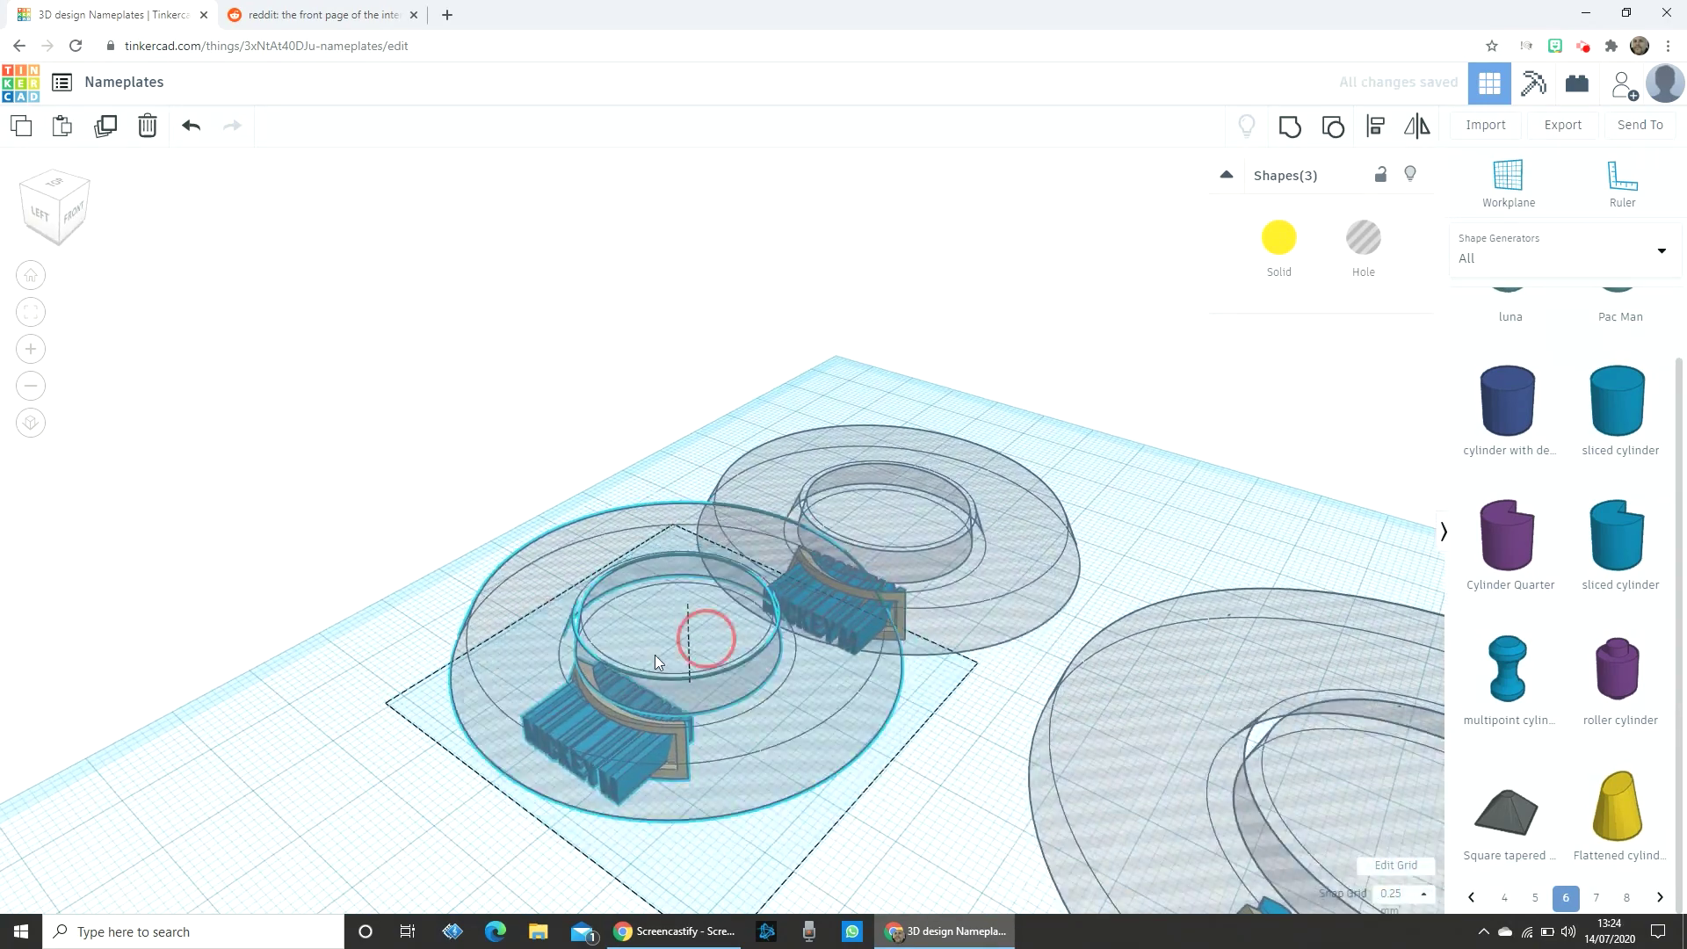
left_click_drag(656, 655, 531, 725)
Lower the copied ring-shaped hole by 8 mm onto the workplane so it surrounds the MICKEY M text and frame.
right_click_drag(216, 688, 445, 720)
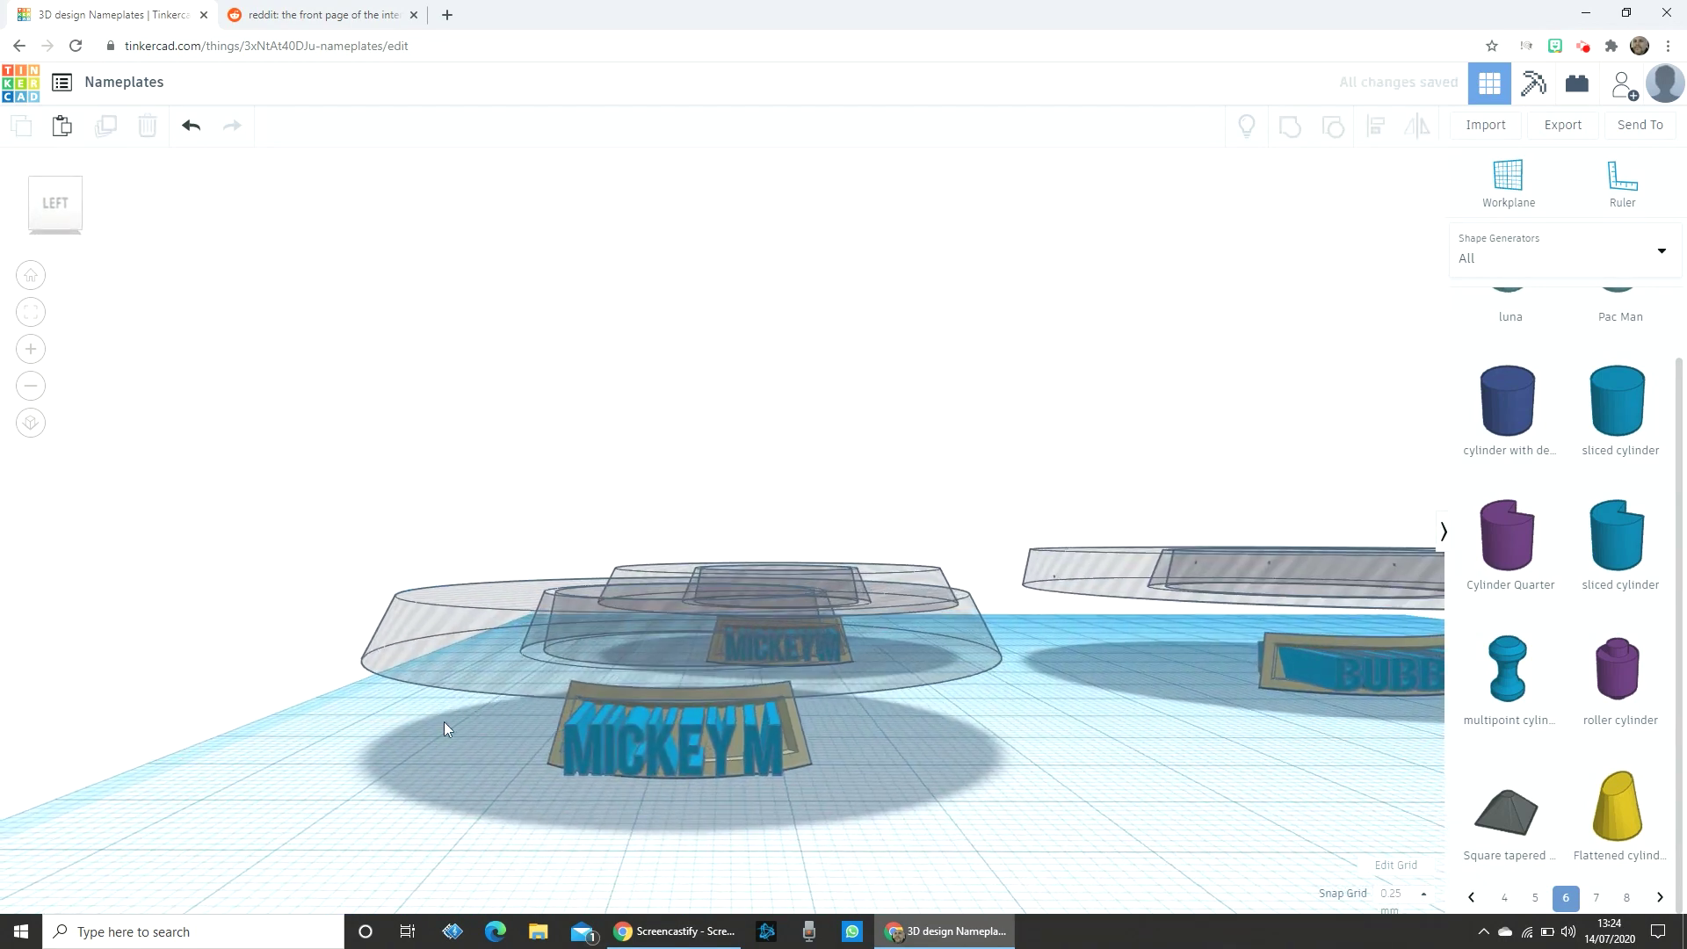
left_click(431, 649)
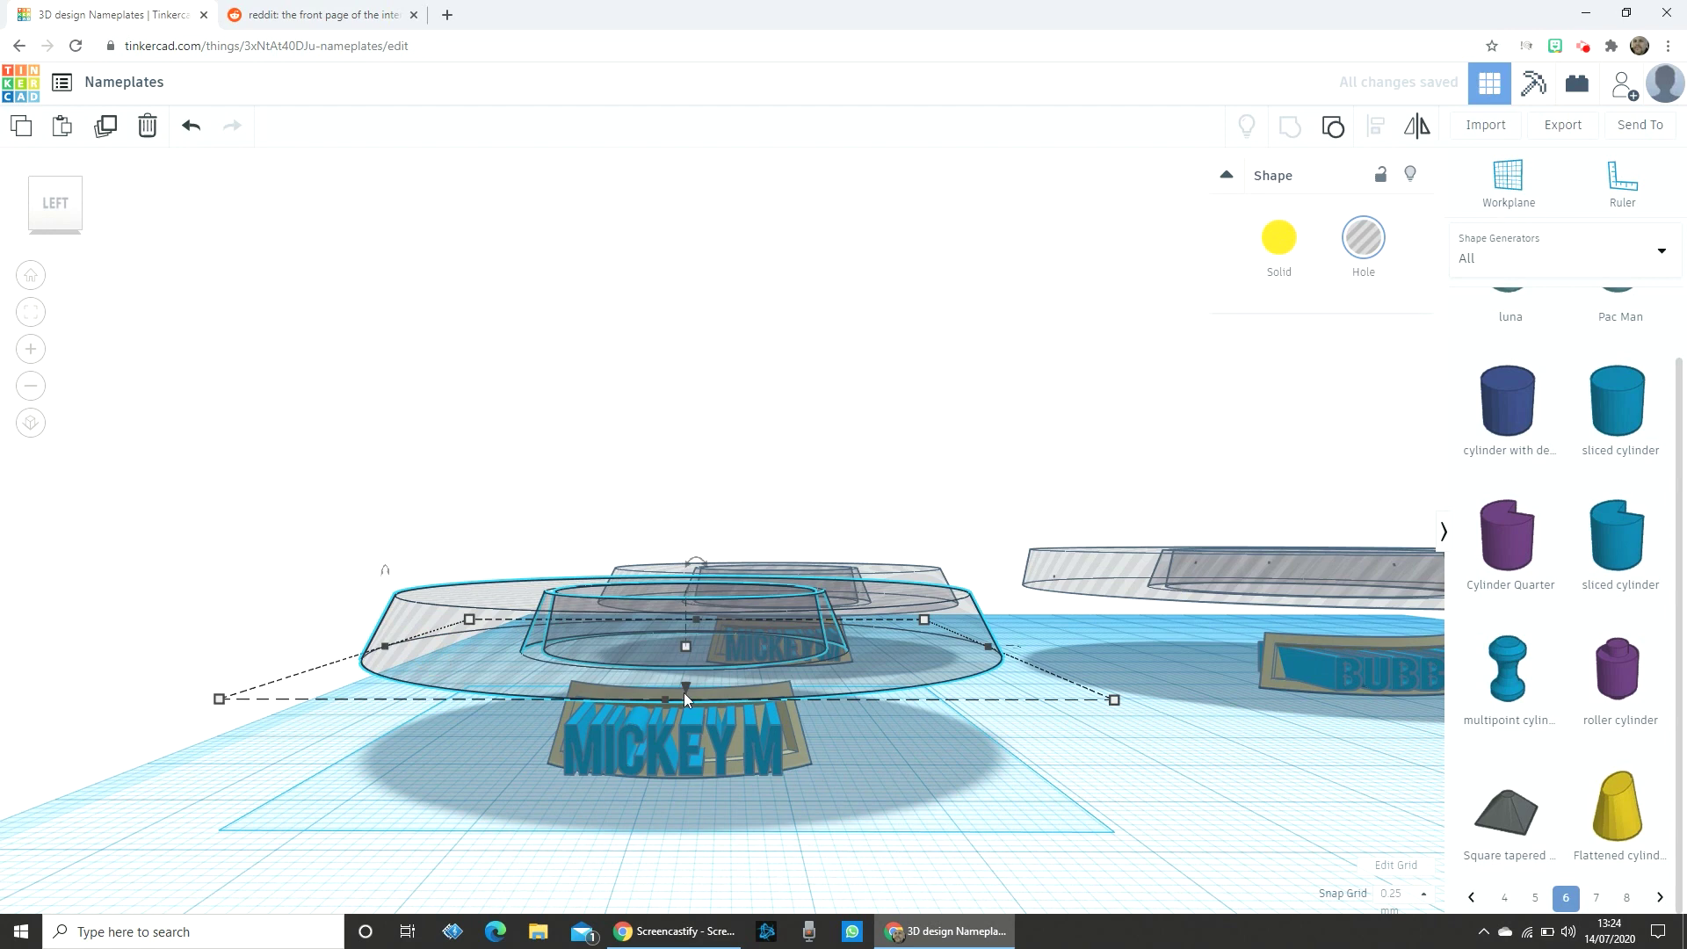
left_click_drag(685, 692, 688, 779)
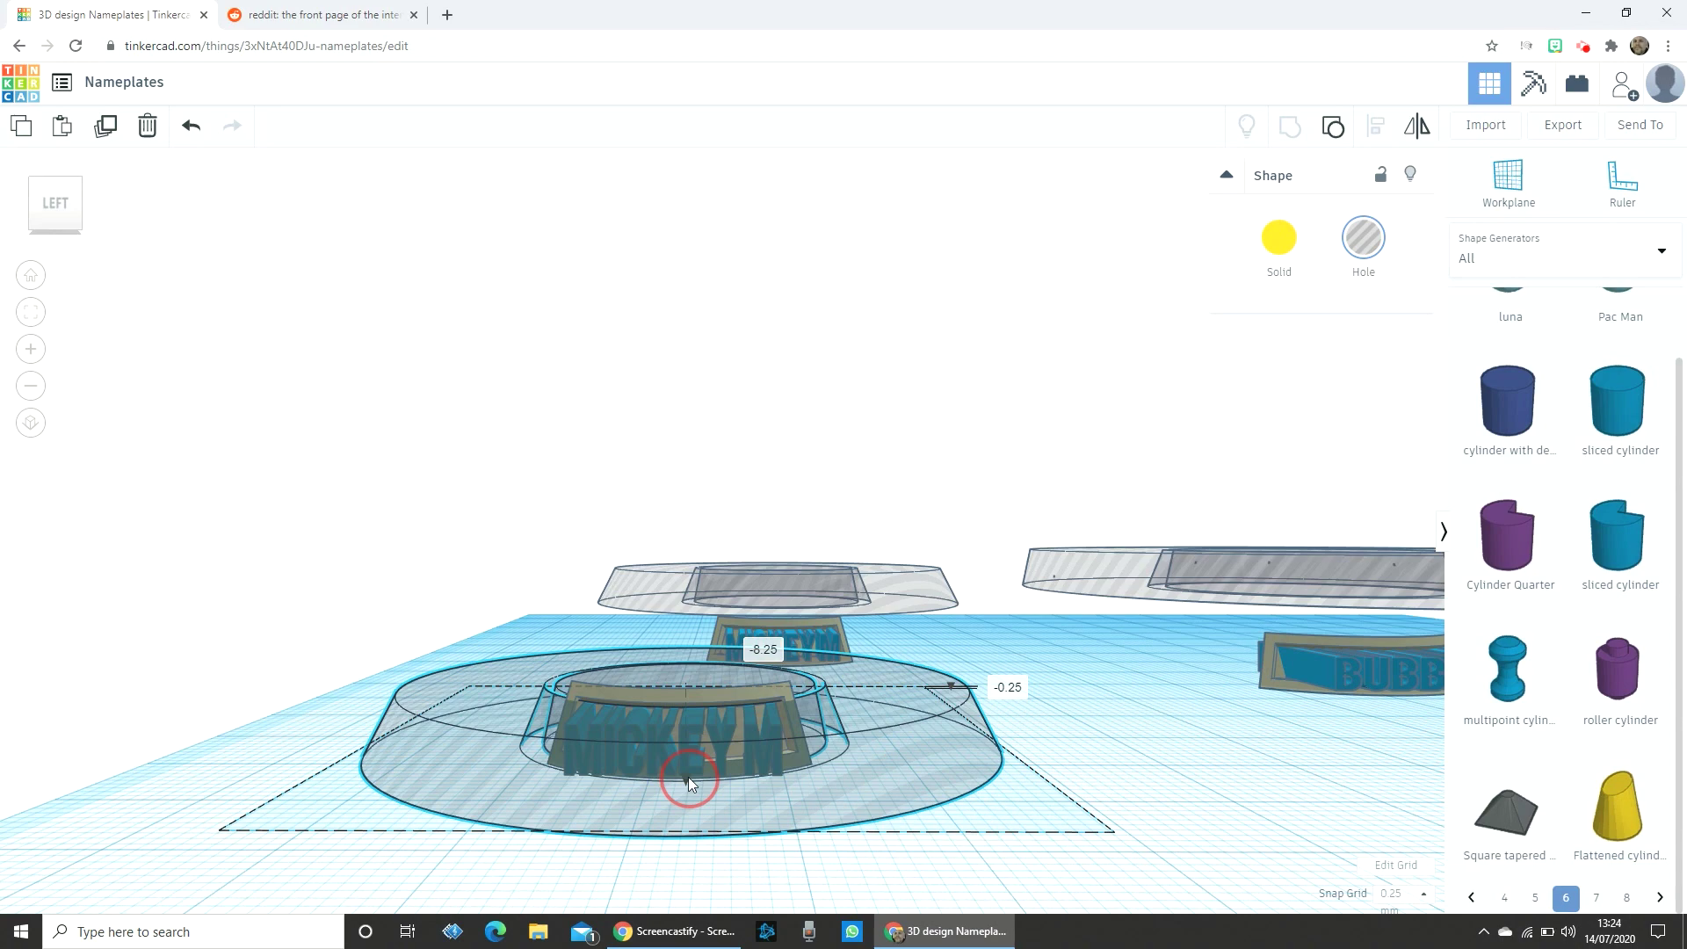
left_click_drag(688, 777, 689, 775)
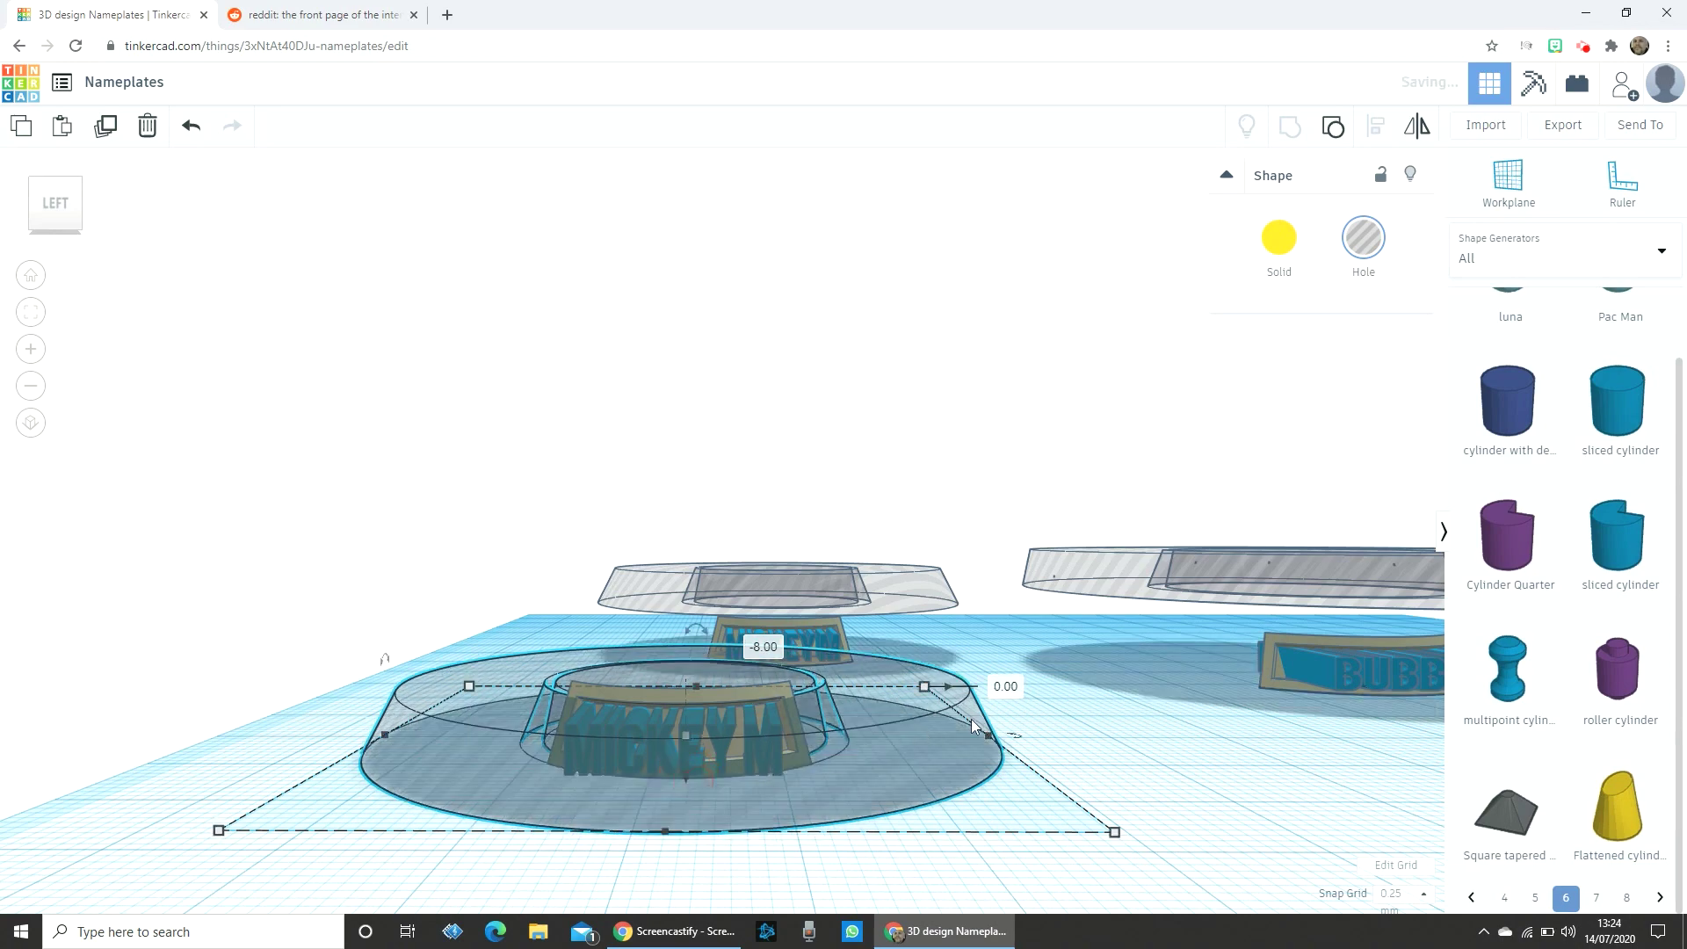
Group the copied text, frame and ring-shaped hole so the hole trims the lettering to the curved nameplate.
left_click(1160, 699)
right_click_drag(1123, 699, 211, 711)
left_click_drag(211, 711, 539, 794)
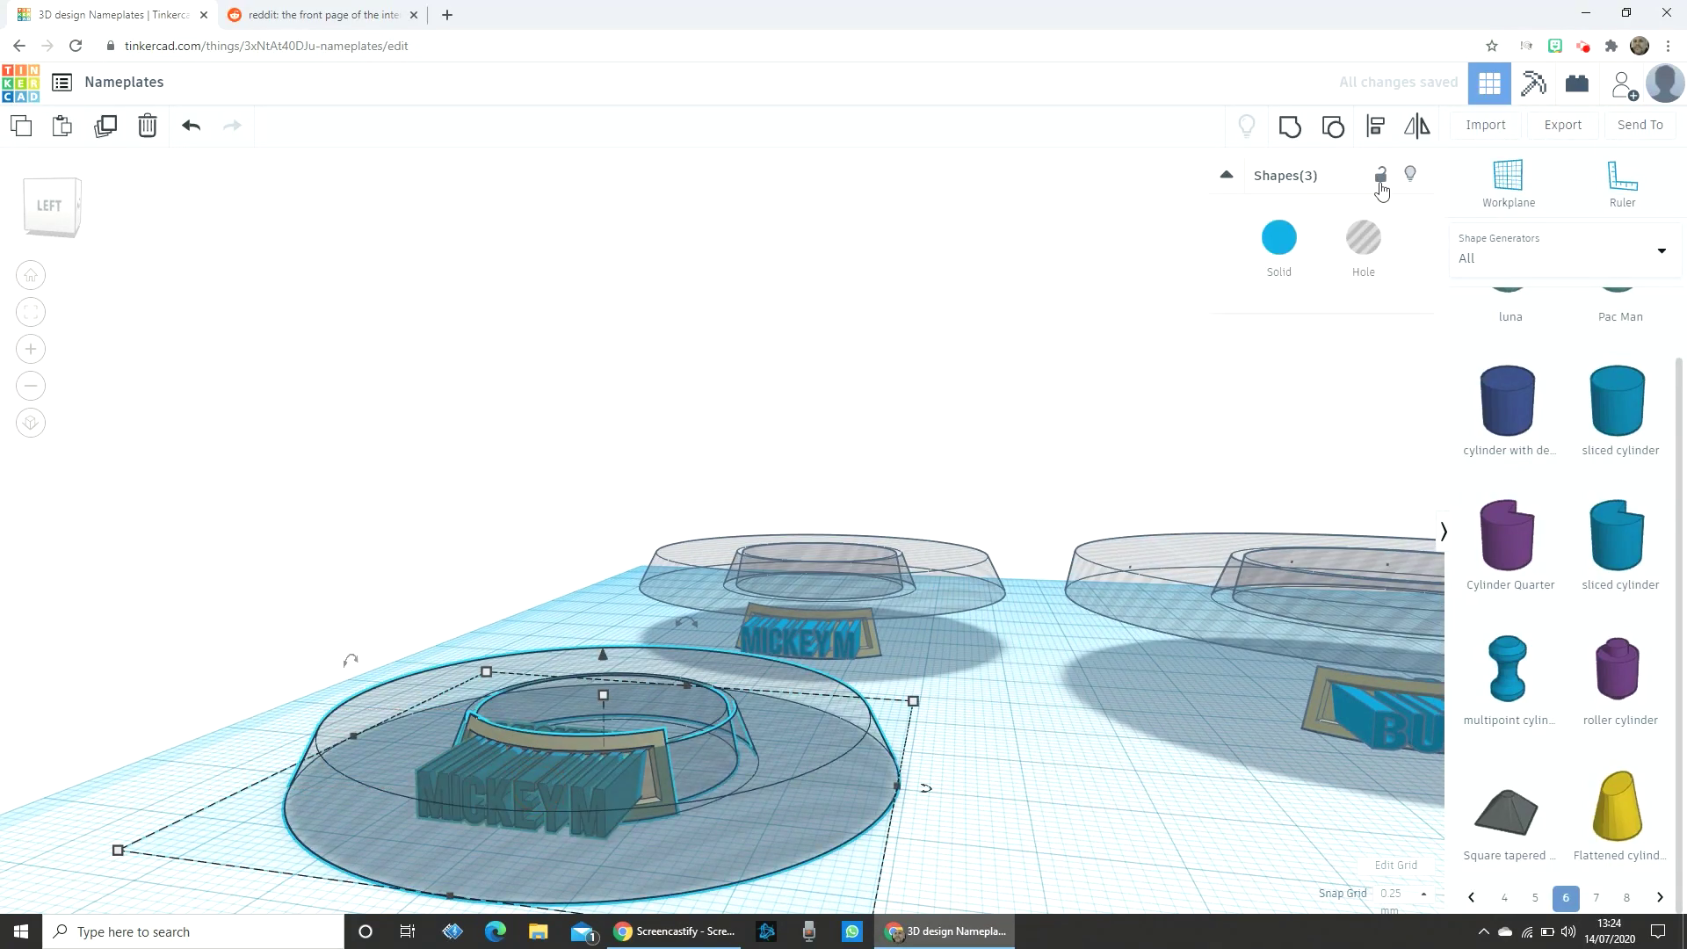
left_click(1304, 128)
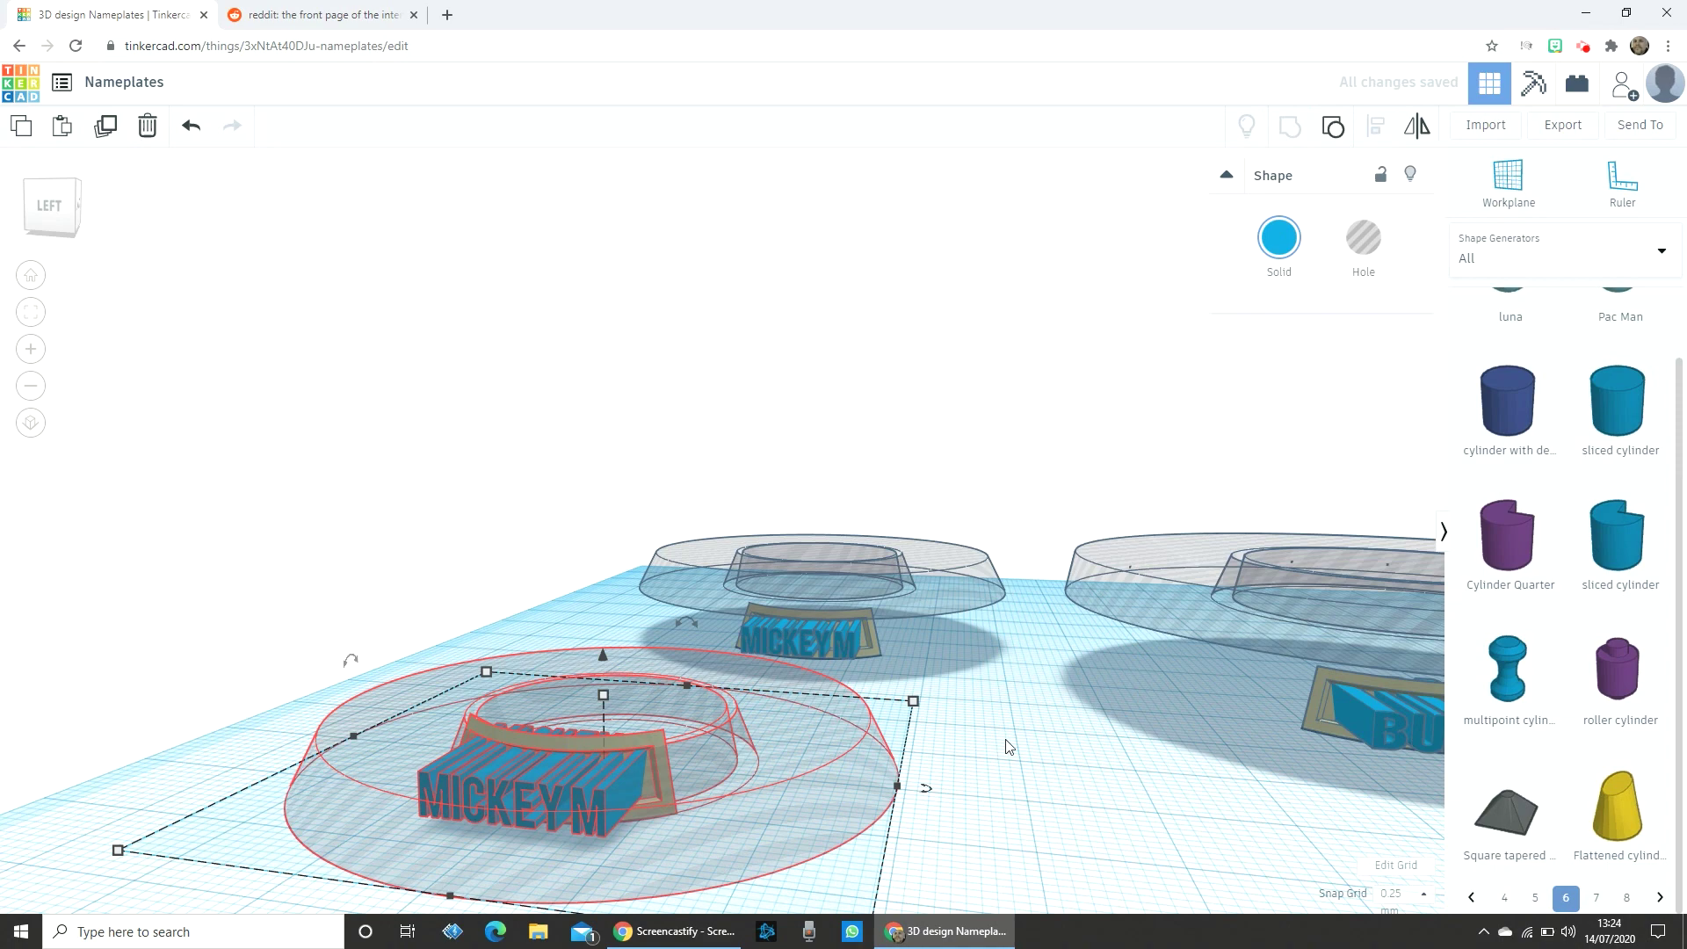
right_click_drag(187, 689, 433, 661)
left_click(1234, 840)
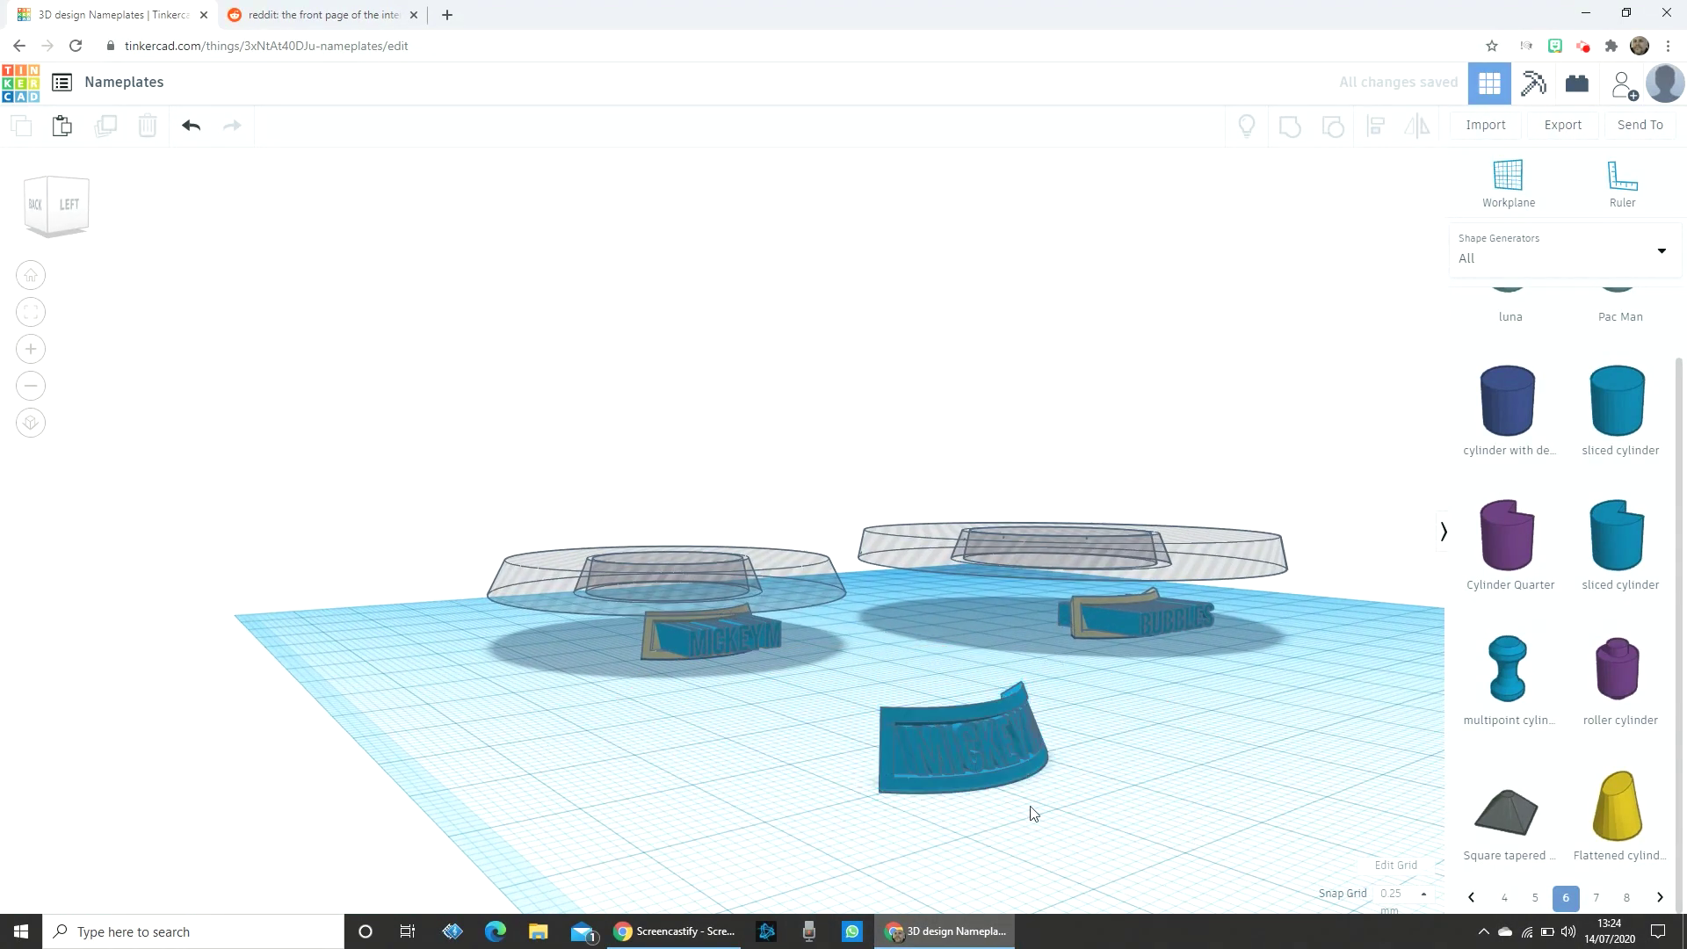
Change the solid colour of the grouped MICKEY M nameplate to yellow.
scroll(1033, 801, "up", 1)
right_click_drag(1032, 798, 1130, 826)
left_click(1021, 821)
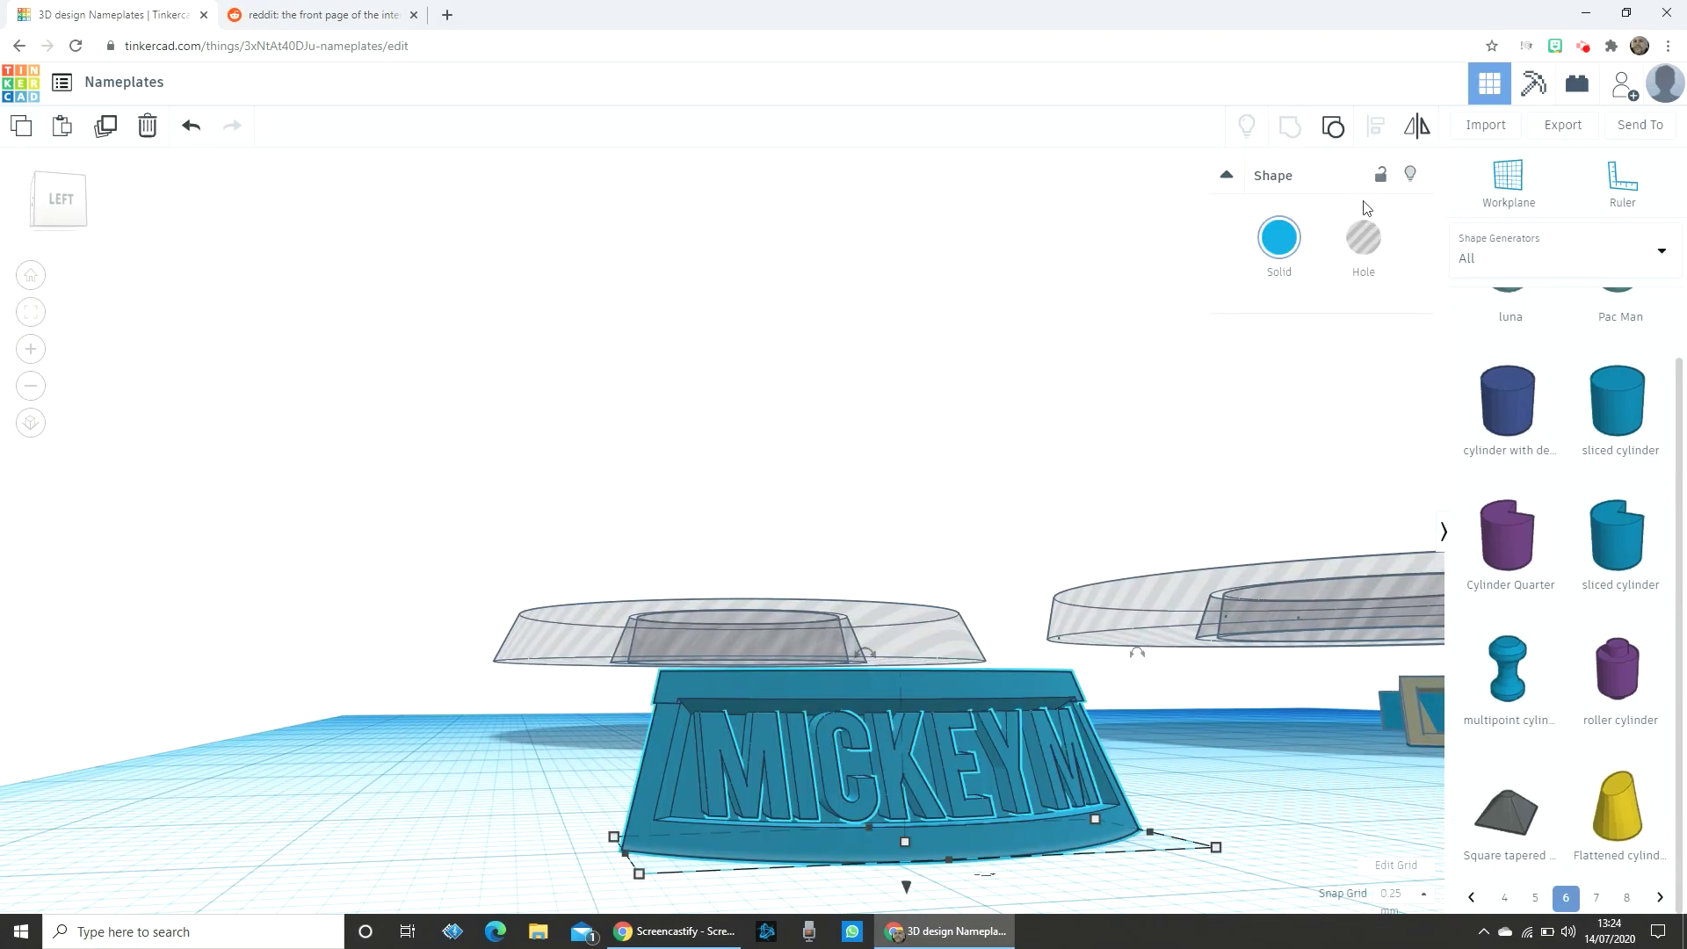
left_click(1294, 248)
left_click(1318, 400)
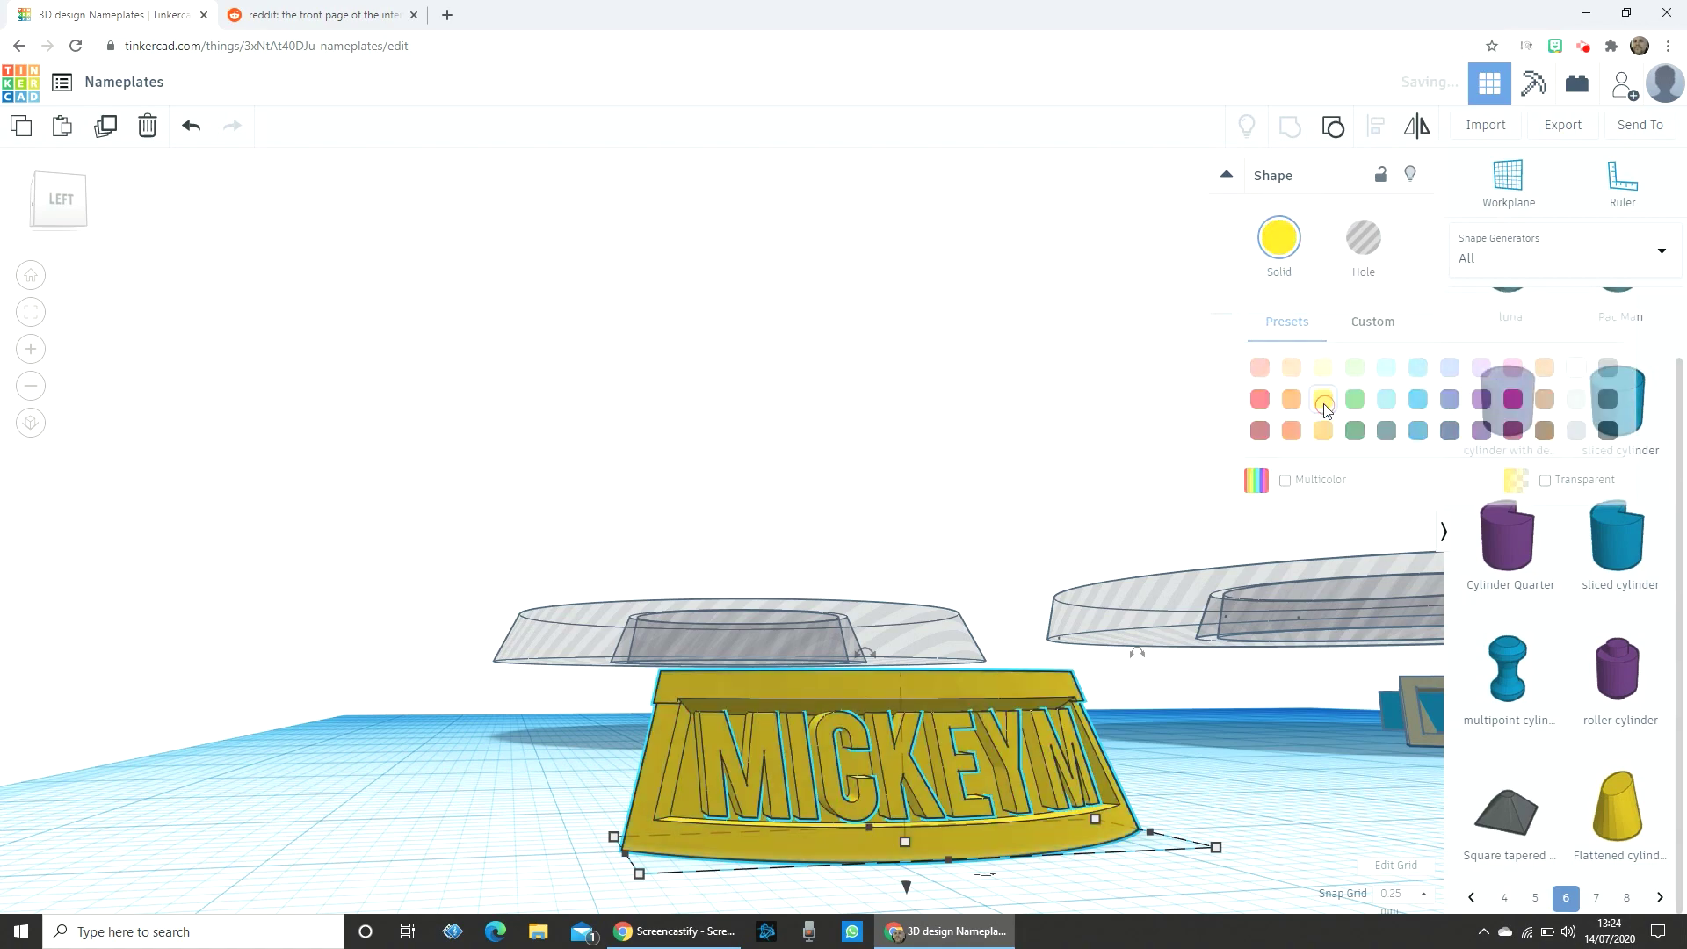
Examine the yellow MICKEY M nameplate from several angles, checking its raised lettering and curved frame.
right_click_drag(986, 725, 689, 726)
right_click_drag(952, 657, 849, 804)
scroll(947, 668, "down", 4)
scroll(970, 729, "up", 3)
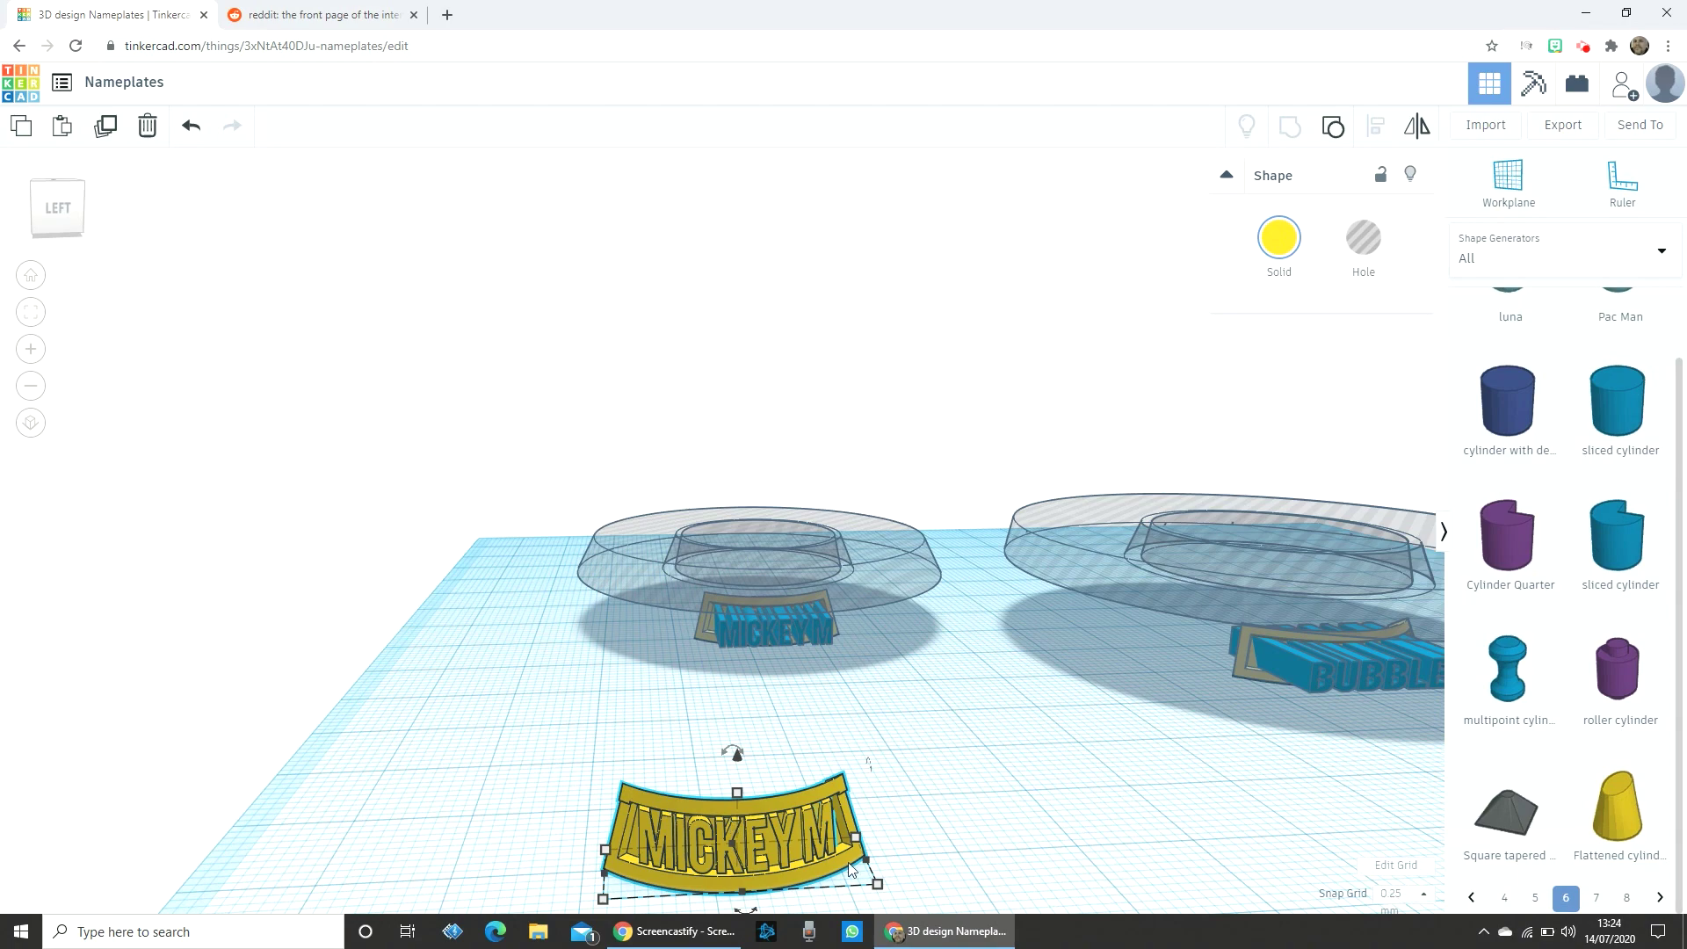
right_click_drag(652, 812, 998, 757)
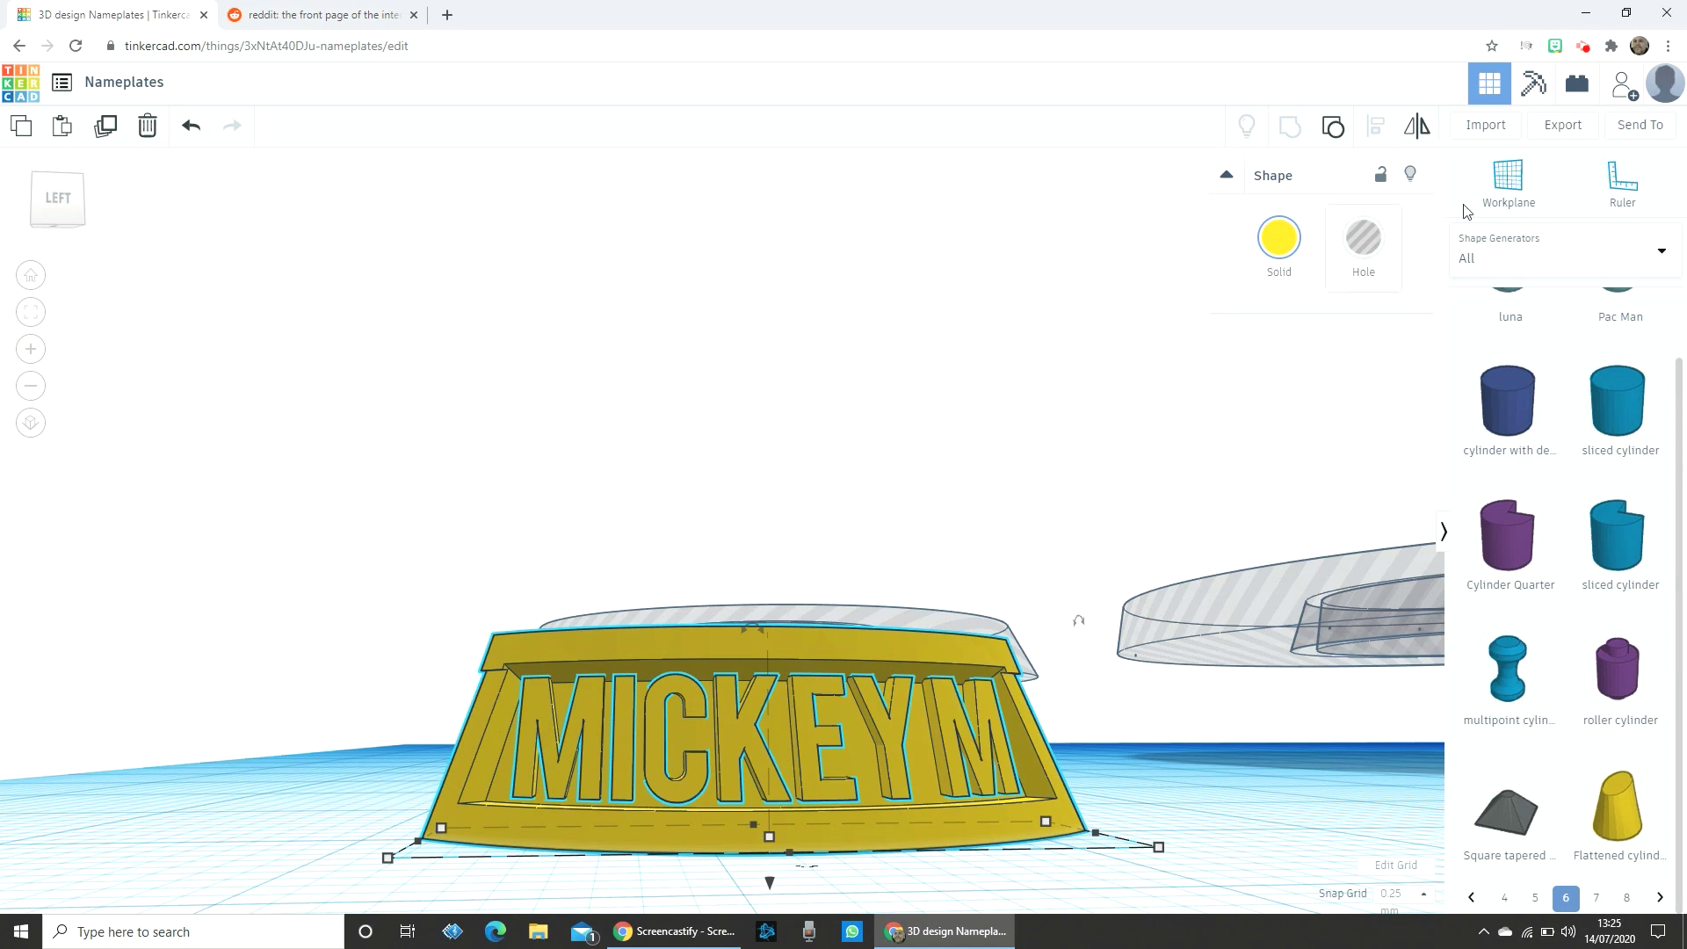
mouse_move(629, 542)
right_mouse_down()
mouse_move(672, 509)
mouse_move(655, 538)
mouse_move(588, 550)
mouse_move(655, 530)
mouse_move(617, 537)
right_mouse_up()
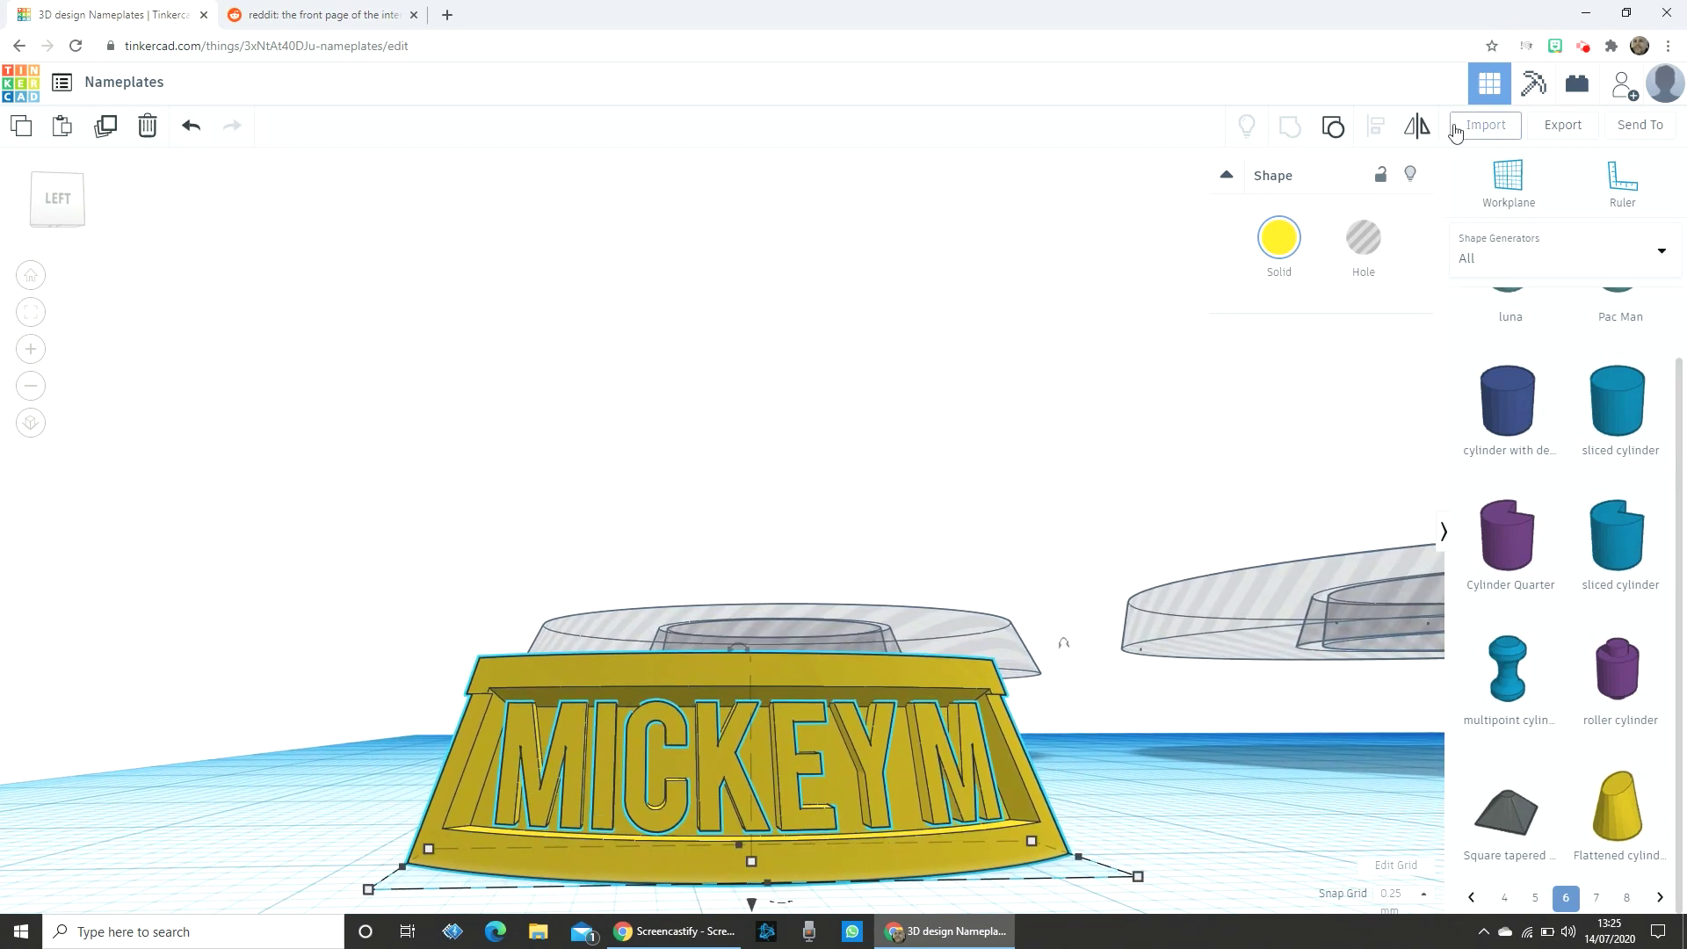